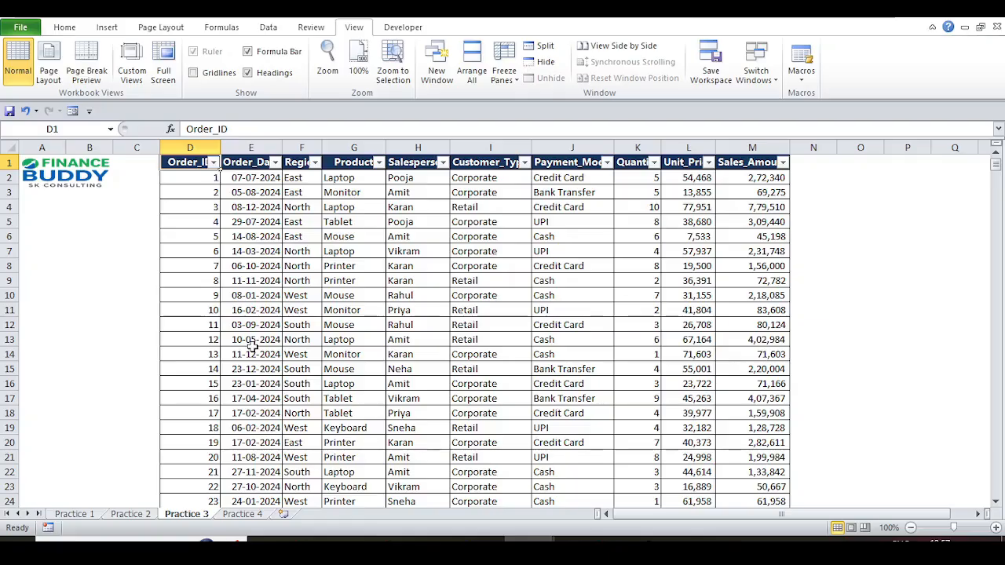
- Step along the Practice 3 header row, then switch to the Practice 4 summary sheet
key("Right")
key("Right")
key("Right")
key("Right")
key("Right")
key("Right")
key("Right")
key("Right")
key("Right")
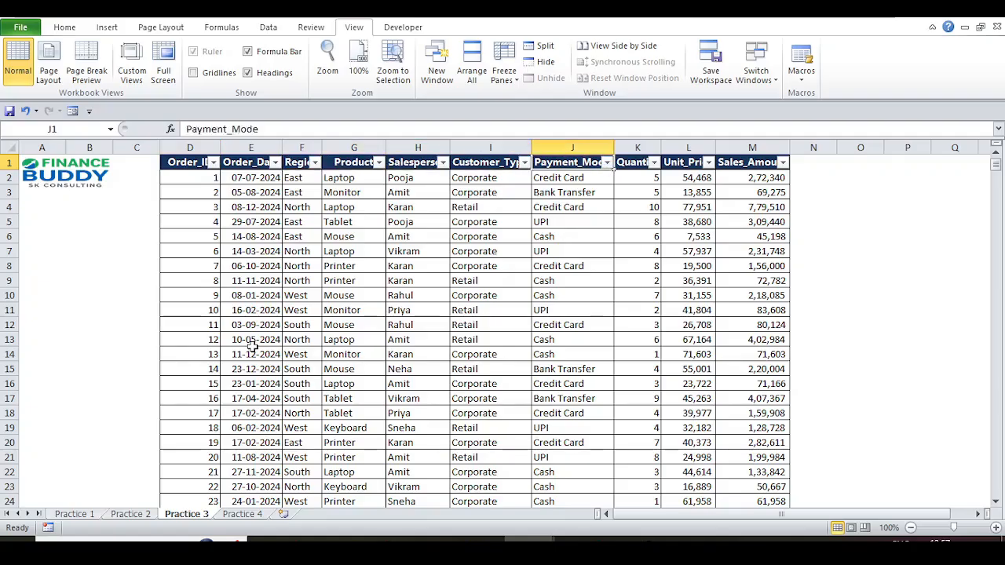
left_click(238, 516)
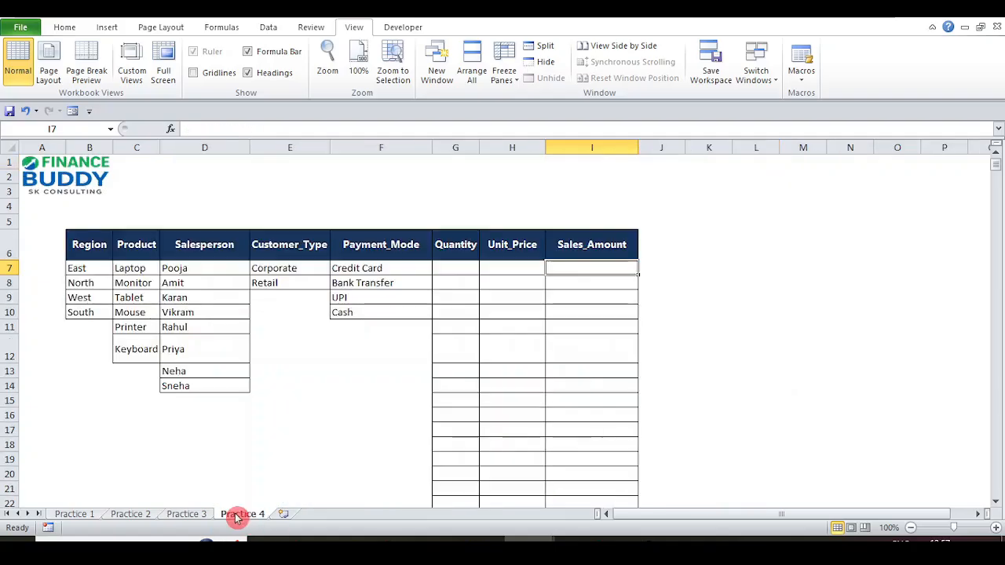
left_click(459, 234)
key("Left")
key("Left")
key("Left")
key("Left")
key("Left")
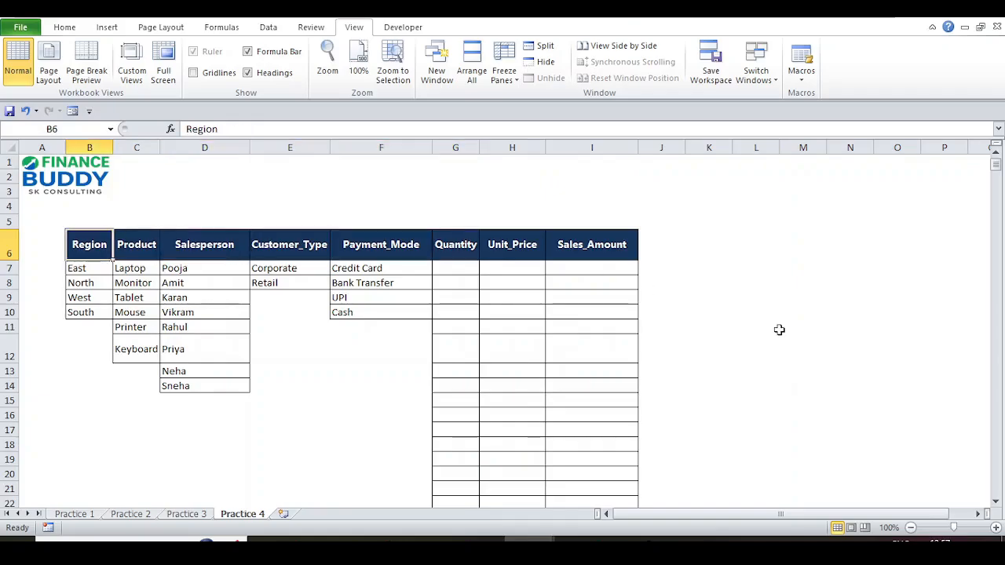
key("Right")
key("Right")
key("Right")
key("Right")
key("Right")
key("Down")
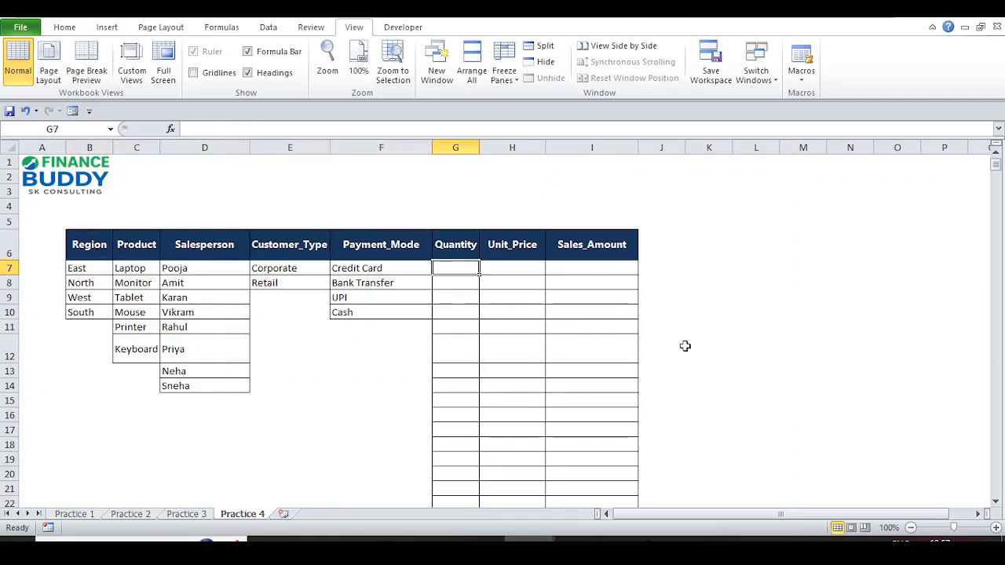
left_click(202, 514)
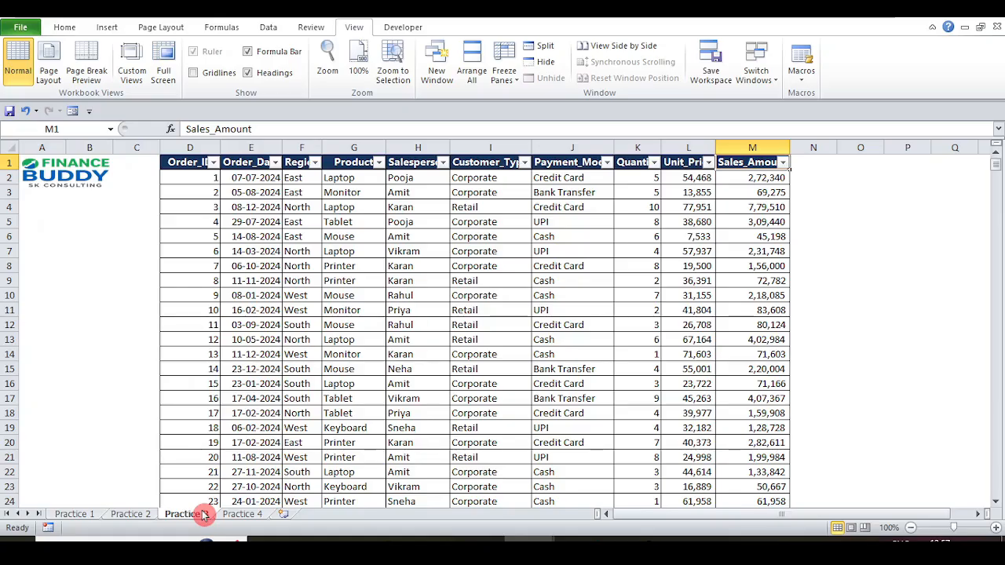
left_click(245, 515)
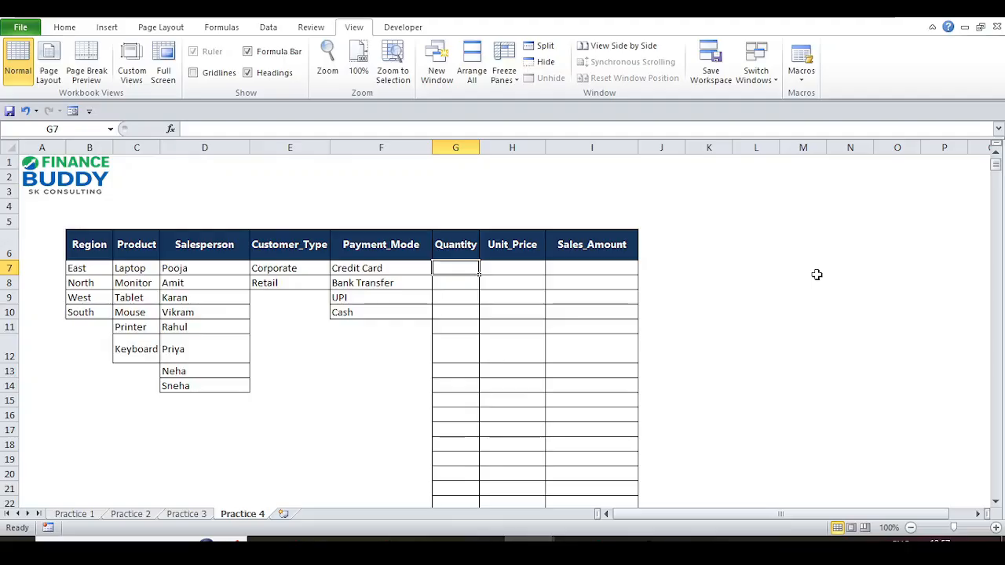
key("Right")
key("Right")
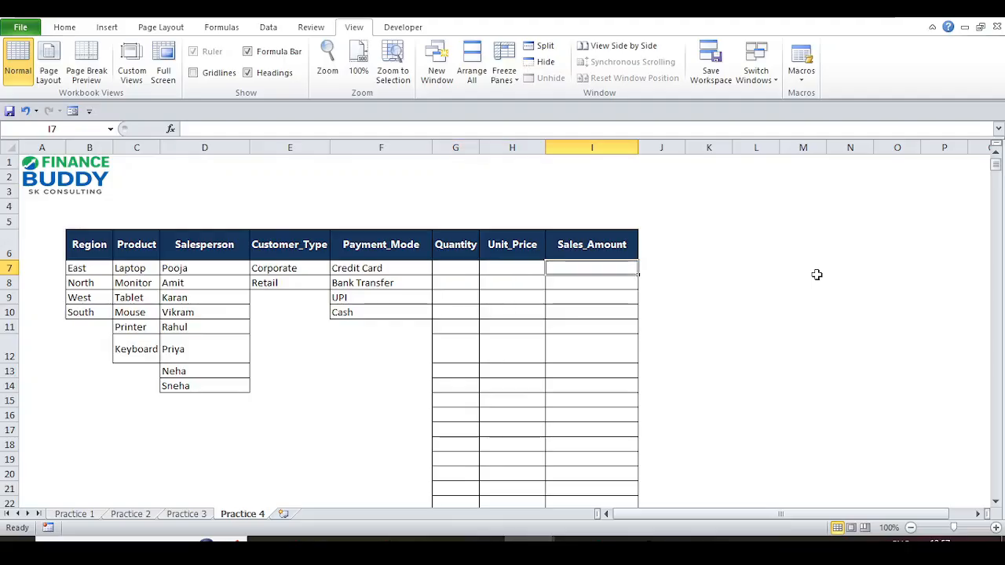
key("Left")
key("Left")
key("Left")
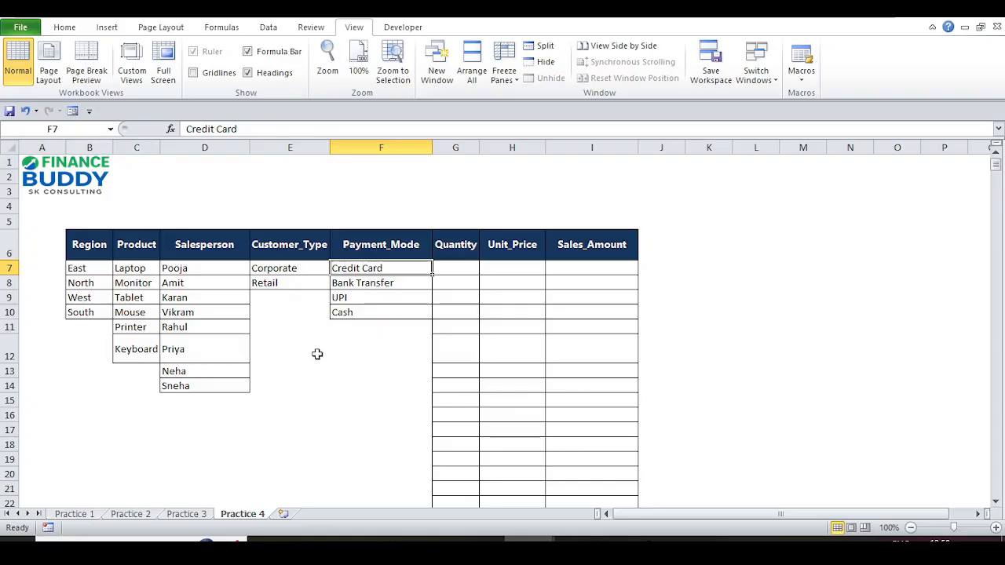
left_click(604, 266)
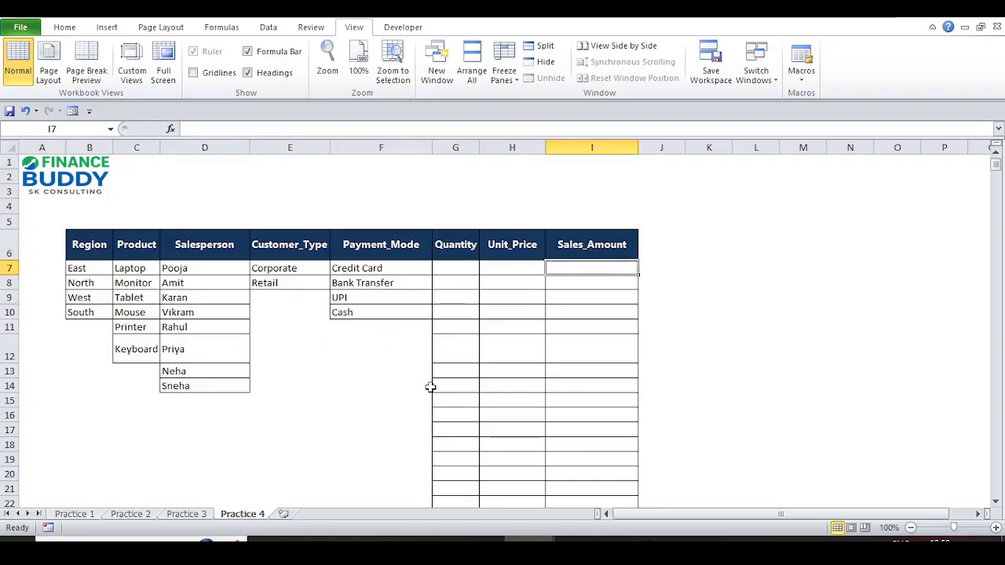
left_click(187, 515)
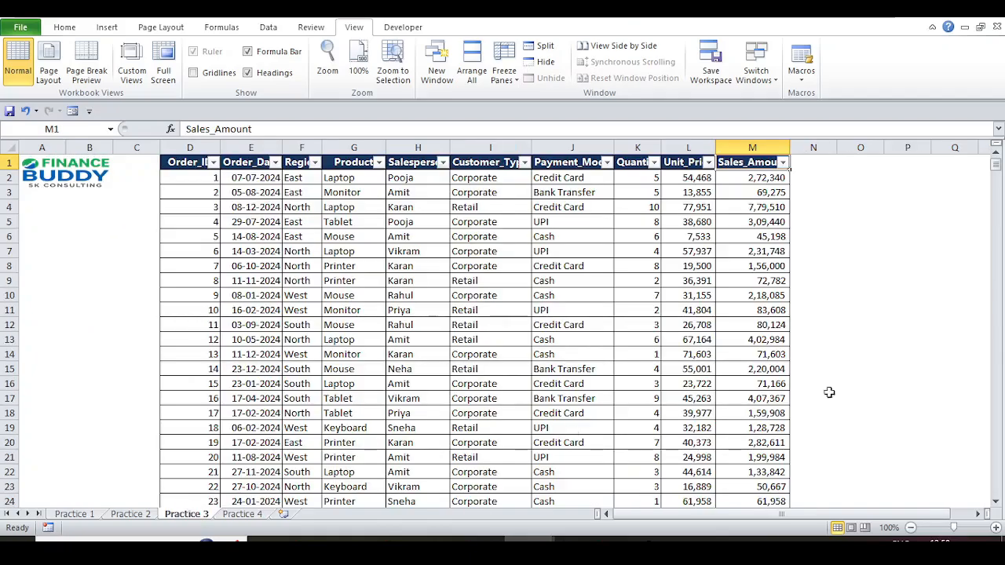
left_click_drag(996, 155, 997, 151)
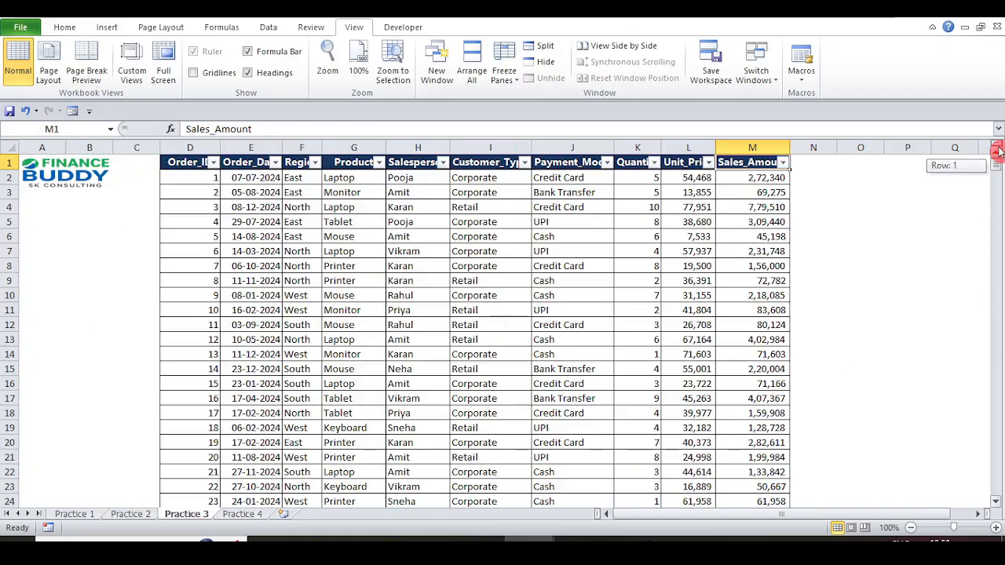
left_click(642, 165)
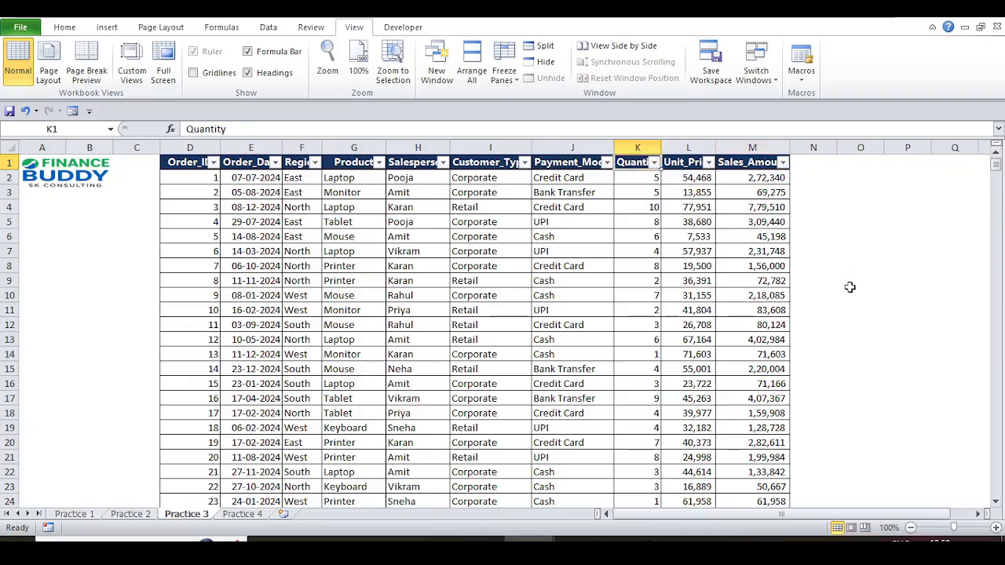
left_click(241, 515)
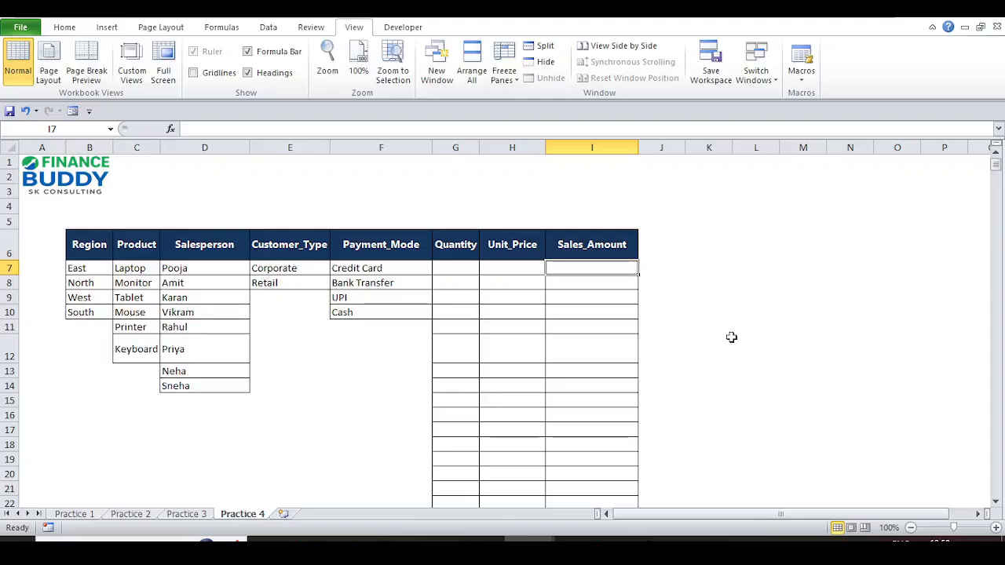
- Start =SUMIF in I7 with Practice 3's Payment_Mode column J:J as its range
type("=")
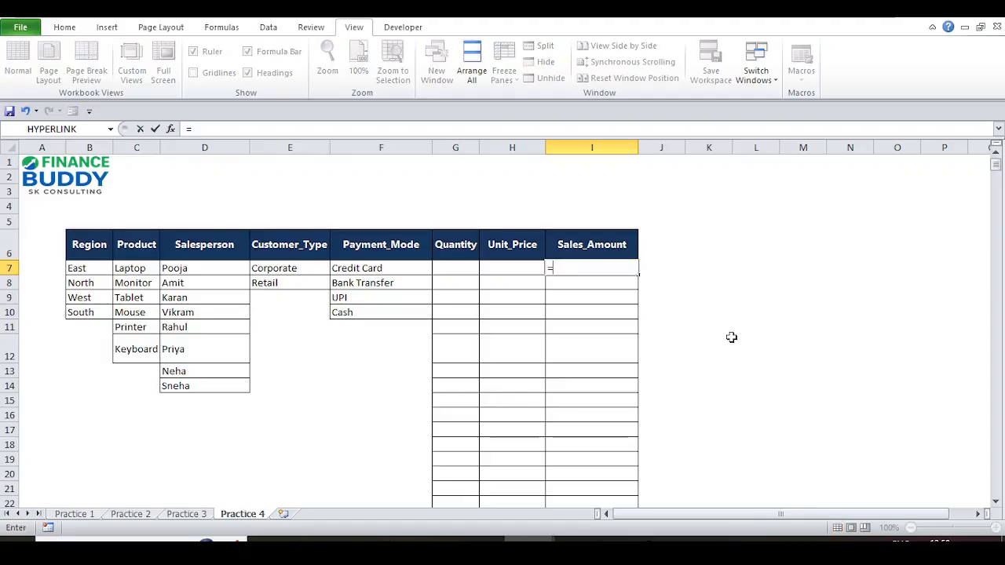
type("sum")
key("Down")
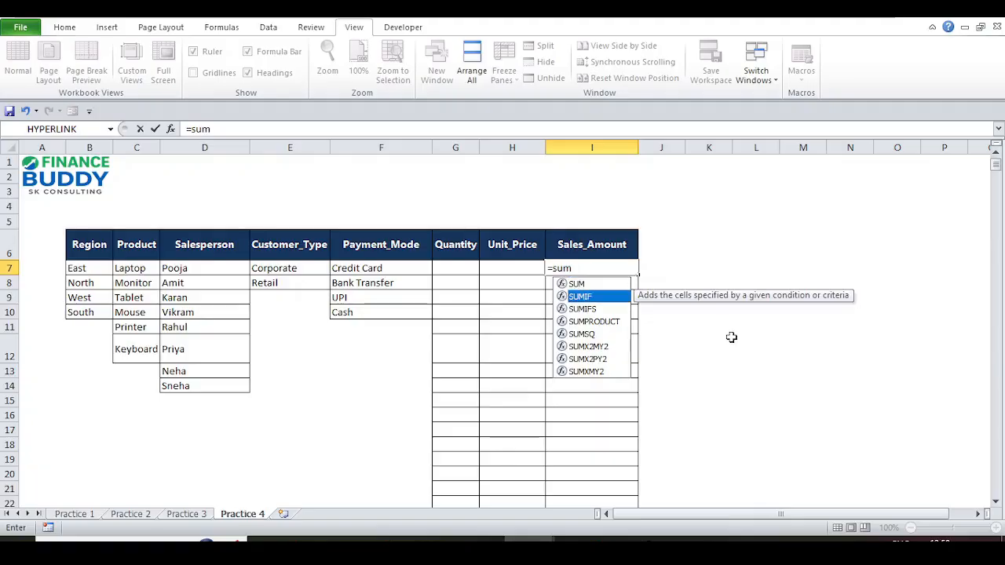
key("Tab")
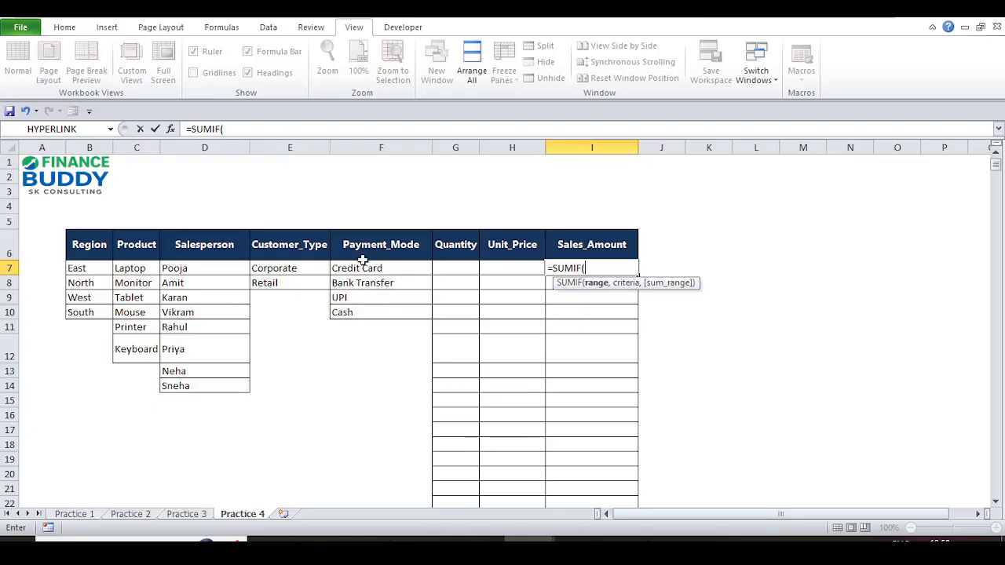
left_click(203, 521)
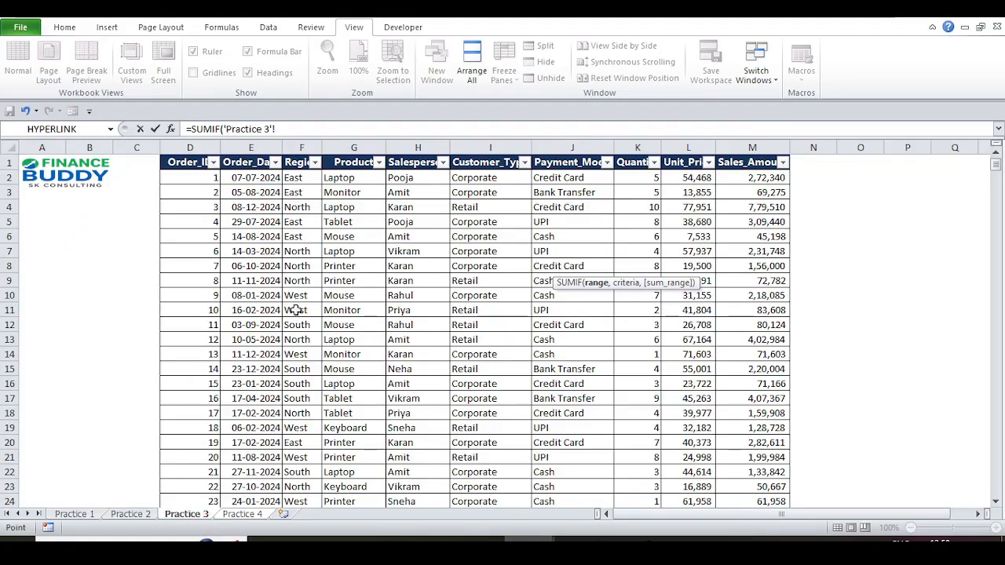
left_click(475, 177)
key("Right")
key("Up")
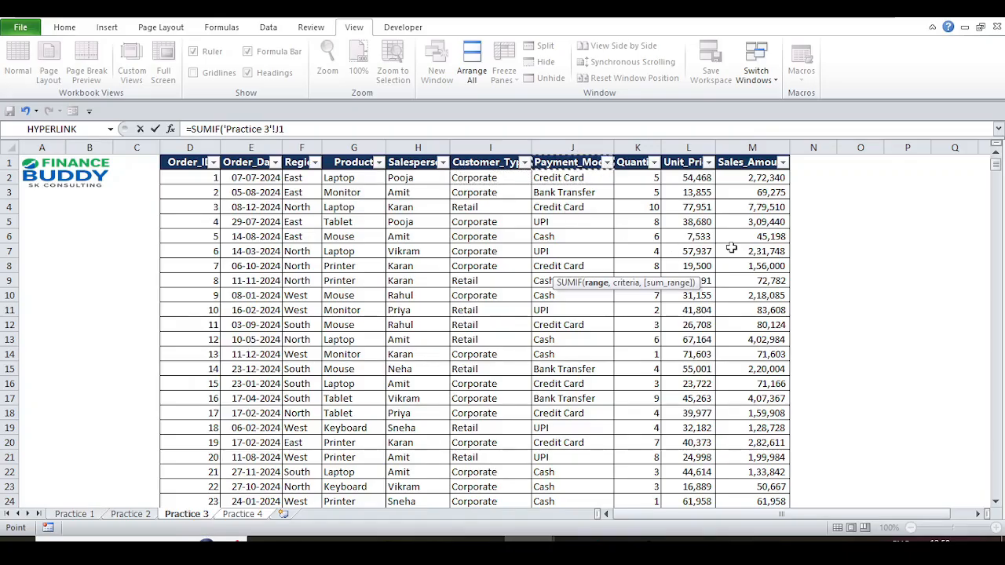
key("Down")
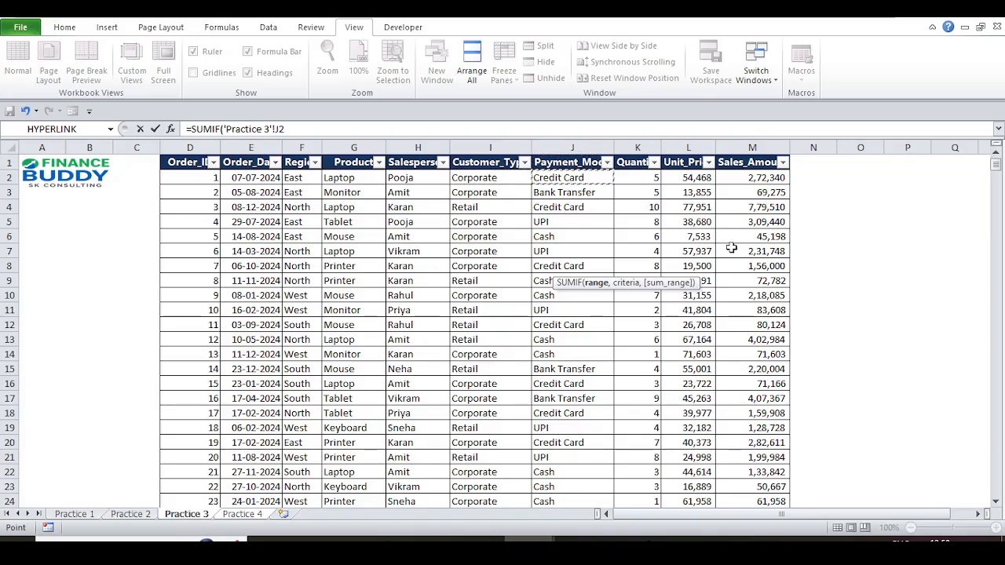
key("ctrl+shift+Down")
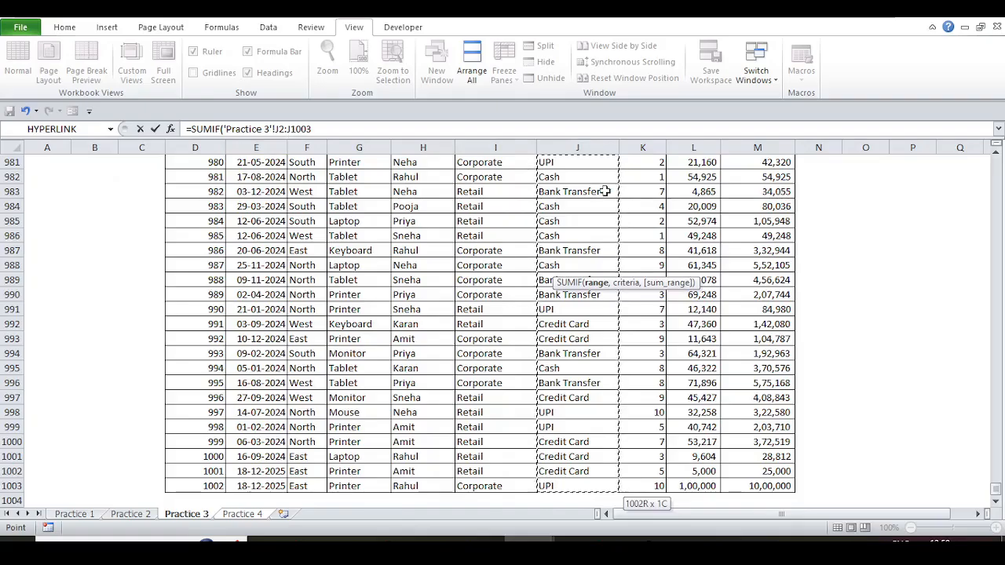
left_click(576, 146)
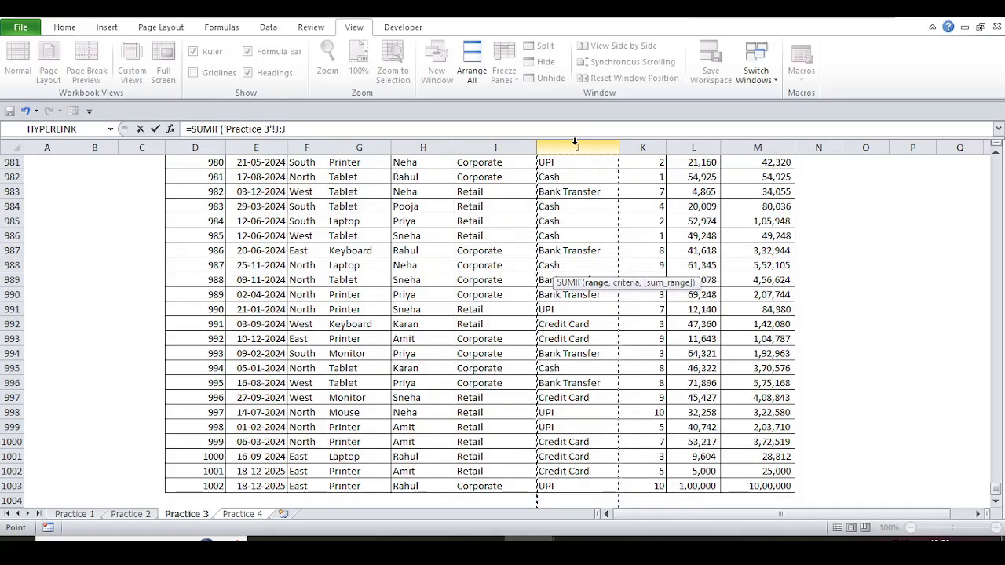
- Add Practice 4's F7 (Credit Card) as the SUMIF criterion
type(",")
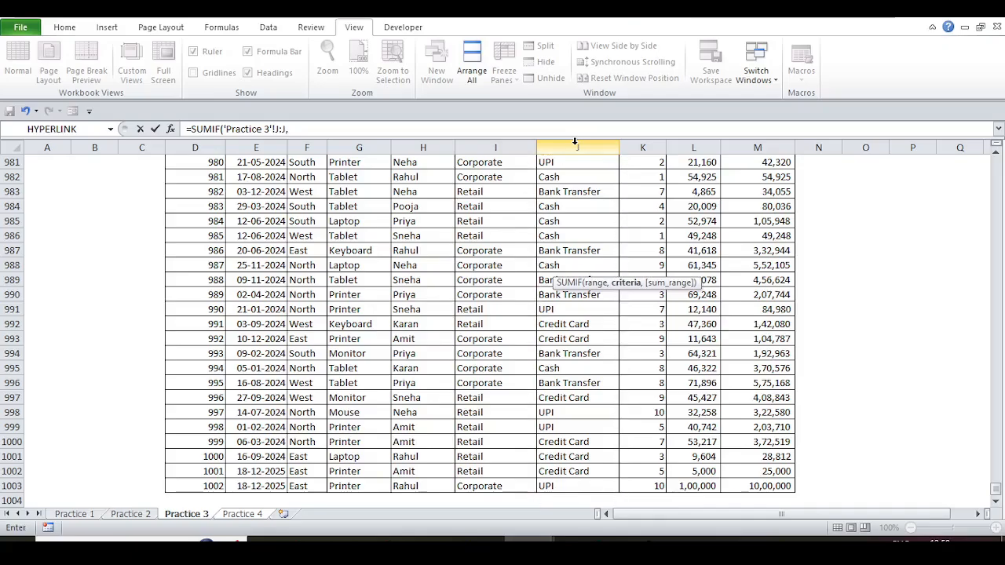
left_click(233, 515)
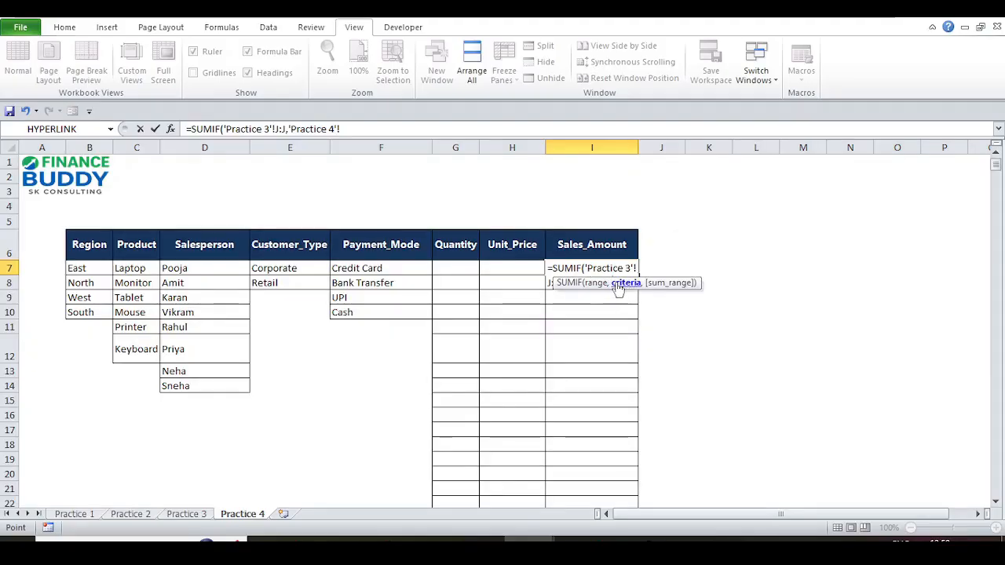
left_click(399, 272)
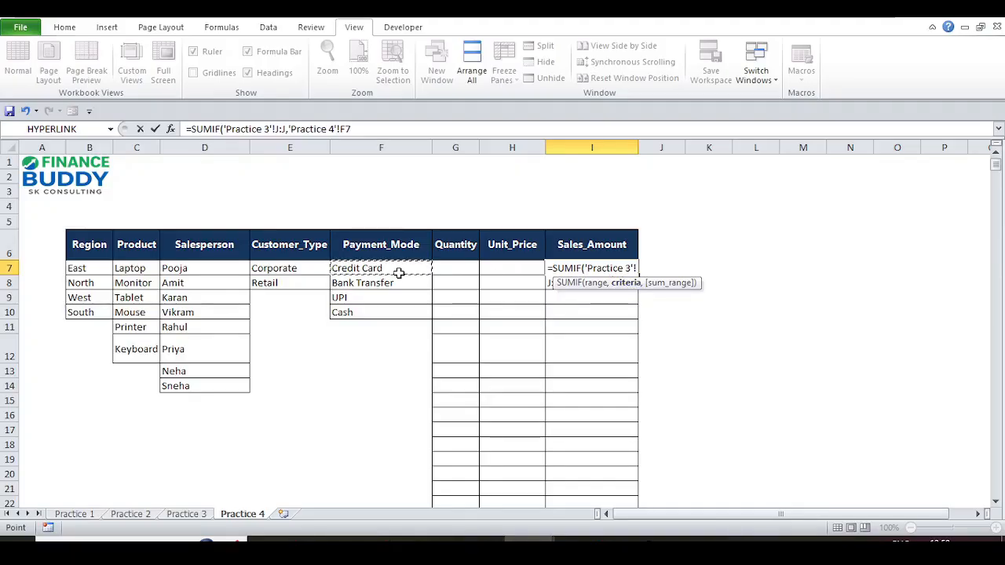
type(",")
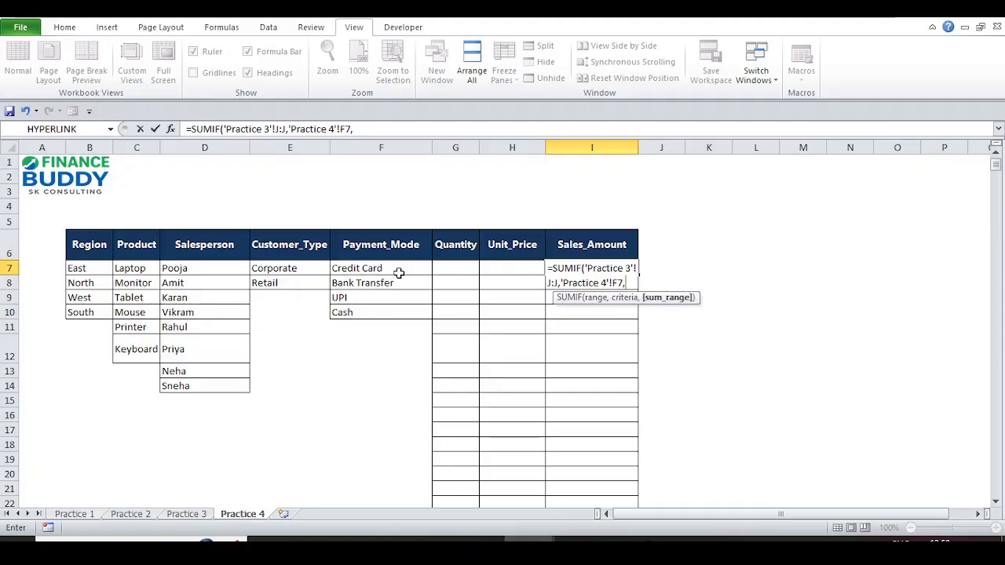
- Sum Practice 3's Sales_Amount column M:M and finish the formula, returning 5,32,72,557
left_click(201, 517)
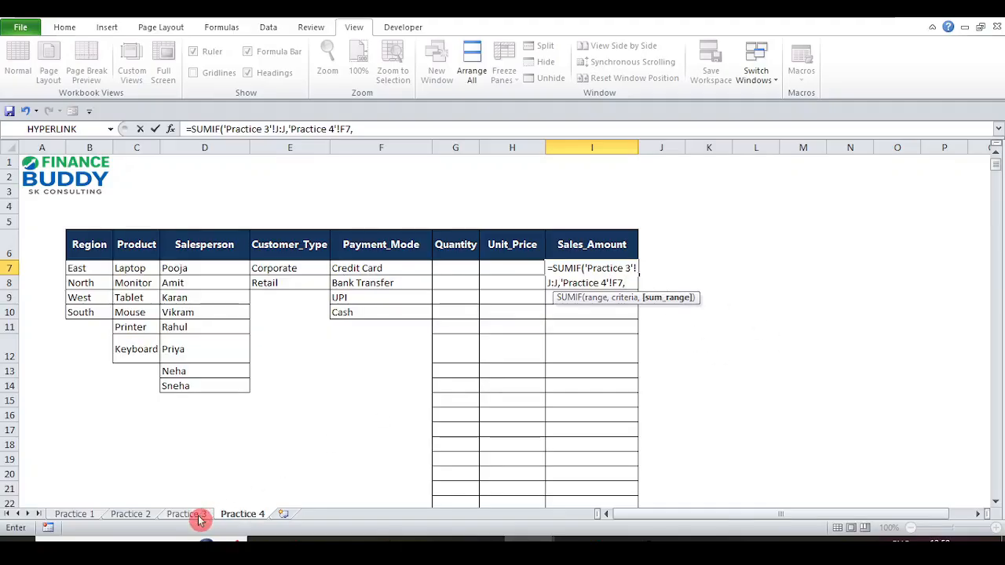
left_click(777, 254)
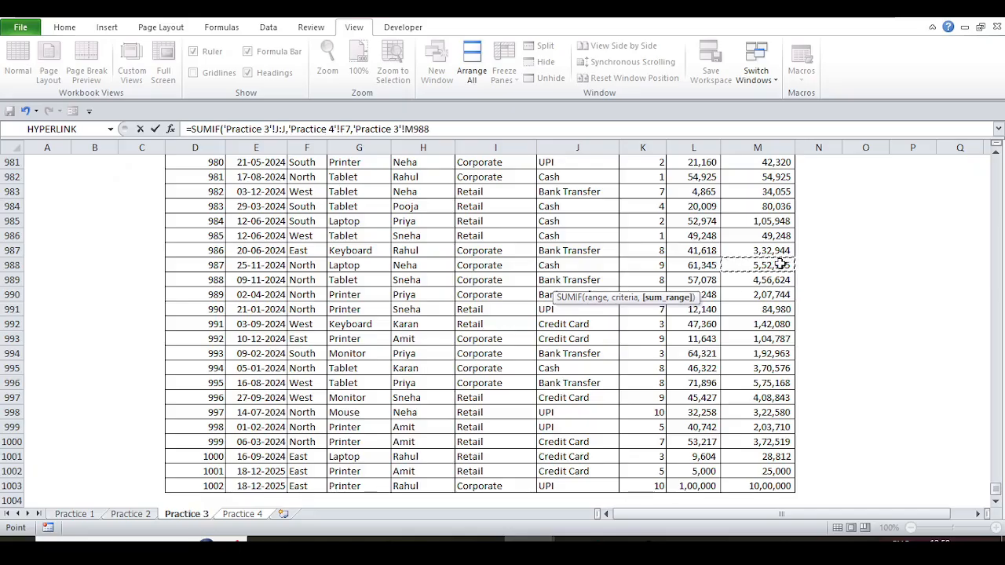
key("ctrl+Up")
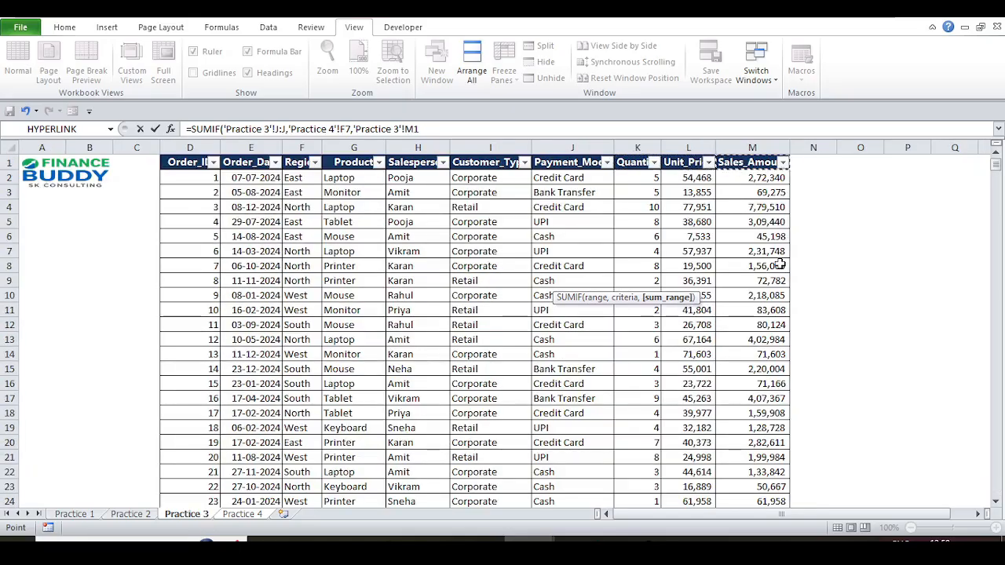
key("Down")
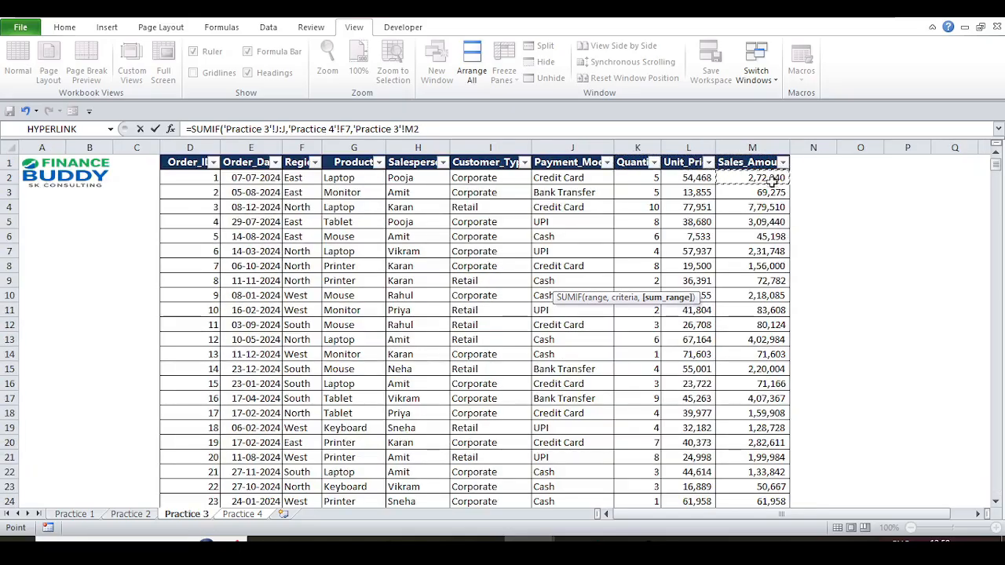
left_click(730, 145)
type(")")
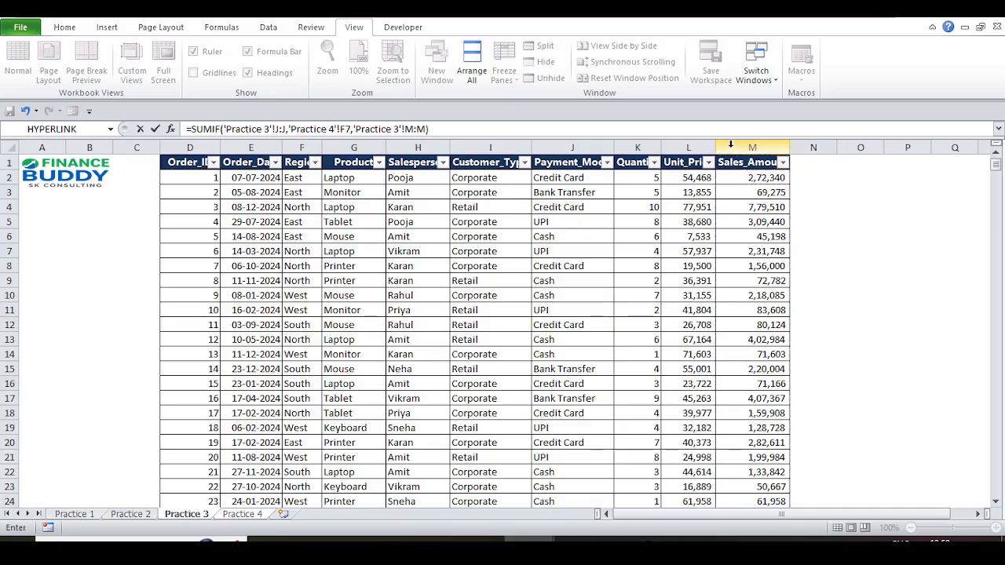
key("Return")
key("Up")
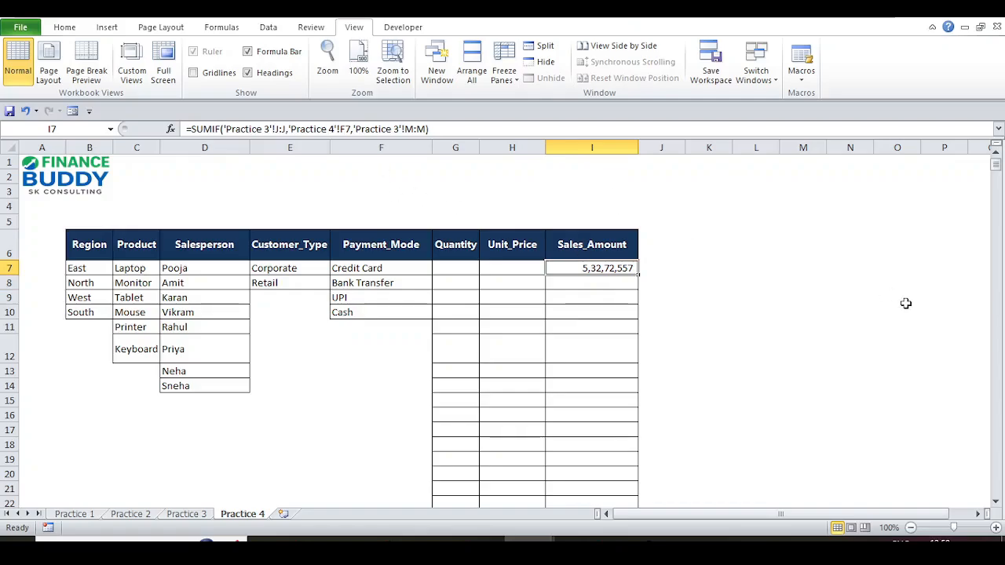
- Copy the I7 SUMIF formula down into I8:I10
key("ctrl+c")
key("Down")
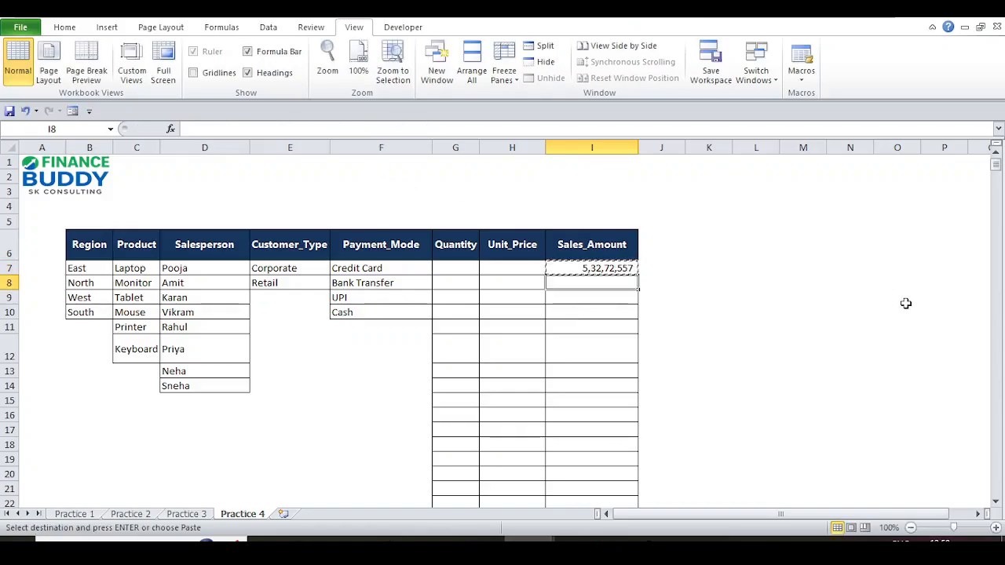
key("shift+Down")
key("shift+Down")
key("Return")
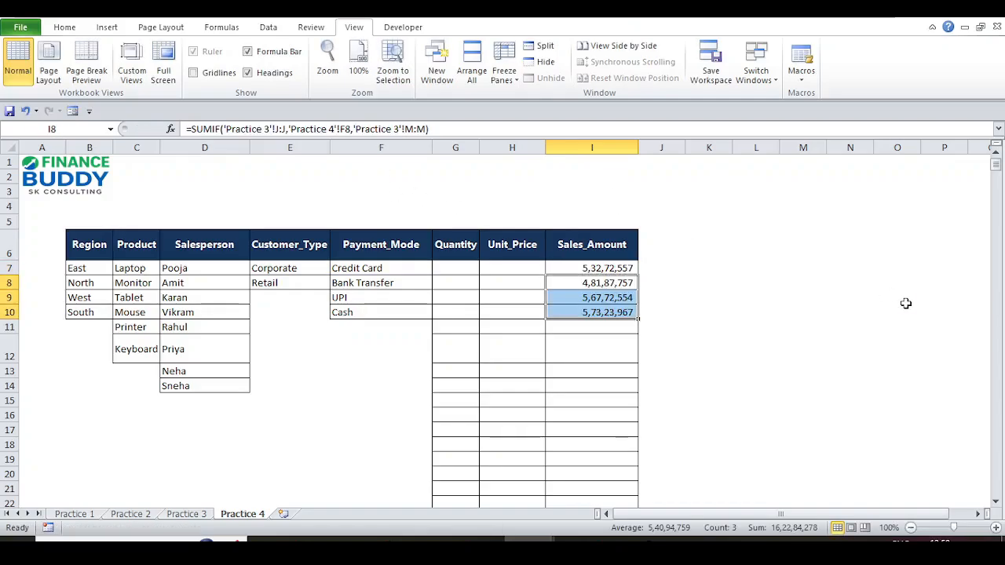
- Check the pasted totals in I8:I10 against their payment-mode criteria, including Cash in F10
key("shift+Up")
key("shift+Up")
key("Down")
key("Down")
key("Down")
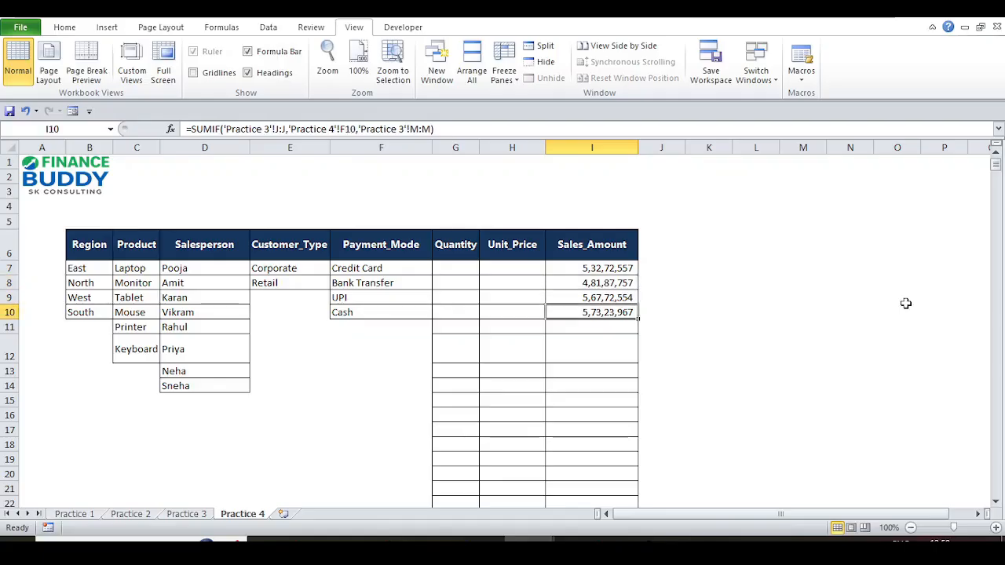
key("Left")
key("Left")
key("Left")
key("Up")
key("Right")
key("Right")
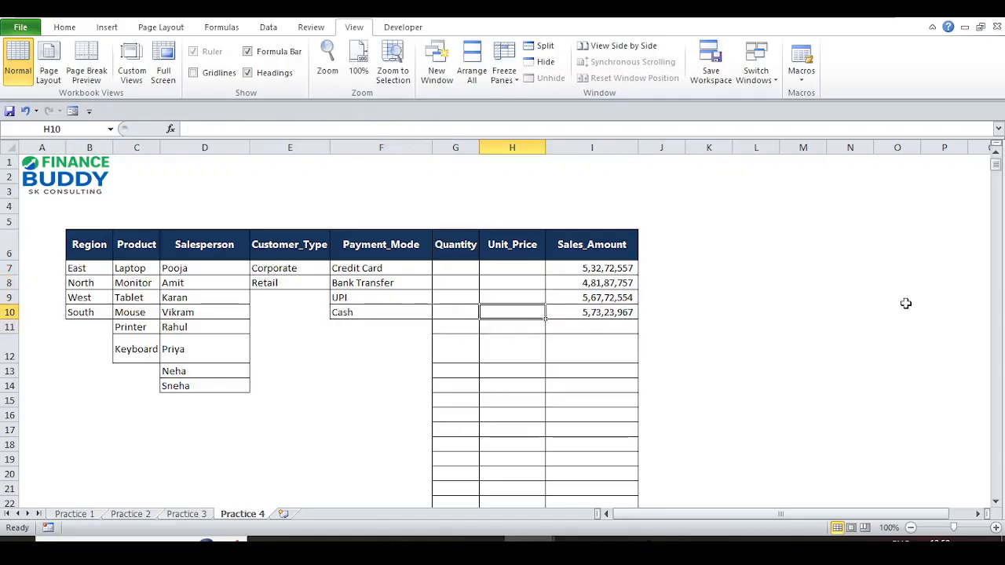
key("Right")
key("Left")
key("Left")
key("Left")
key("Up")
key("Up")
key("Up")
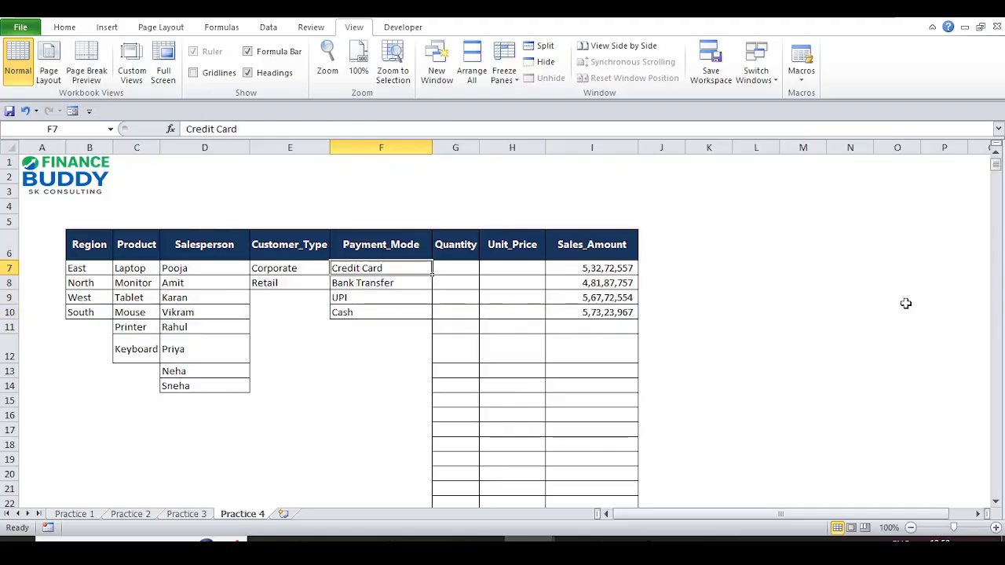
key("Down")
key("Down")
key("Up")
key("Up")
key("Right")
key("Right")
key("Right")
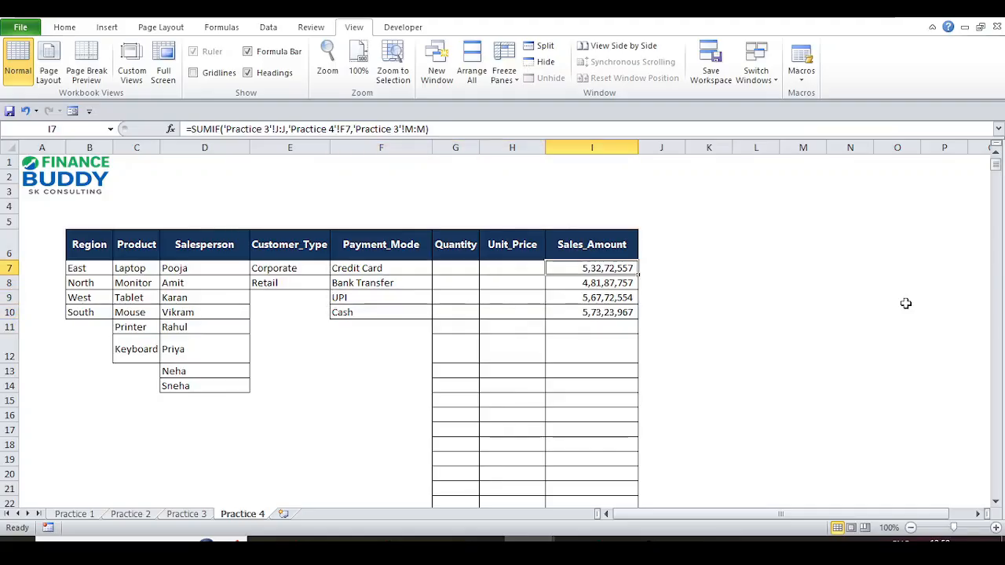
- Delete the totals in I7:I10 and look over the eight salesperson names
key("shift+Down")
key("shift+Down")
key("shift+Down")
key("Delete")
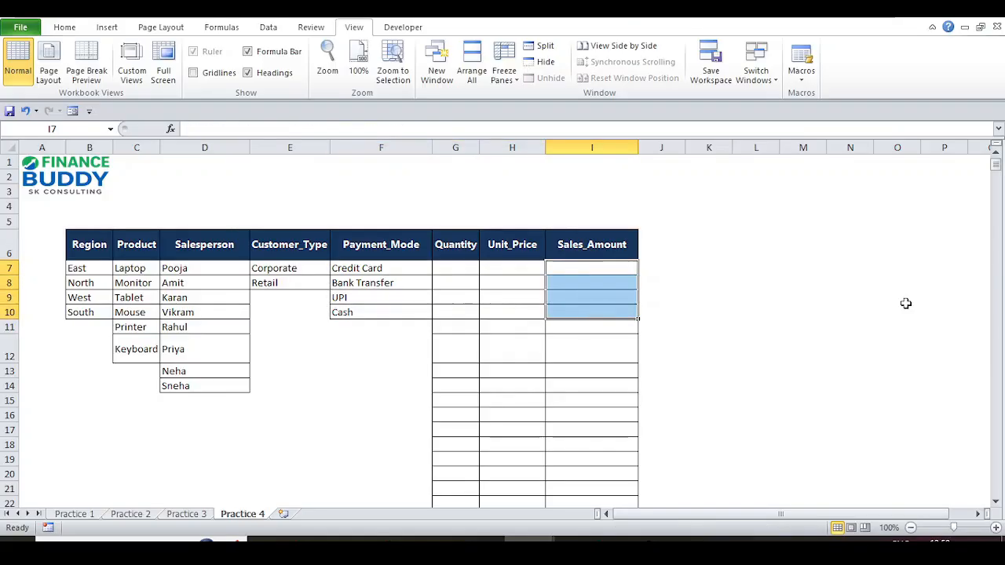
key("Left")
key("Left")
key("Left")
key("Left")
key("Left")
key("Up")
key("Down")
key("ctrl+shift+Down")
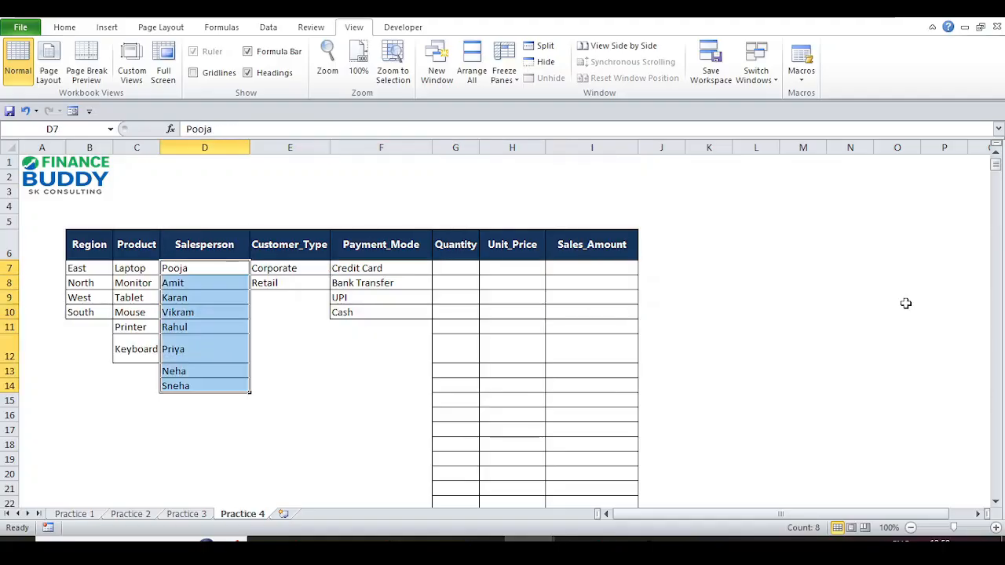
key("Right")
key("Right")
key("Right")
key("Right")
key("Right")
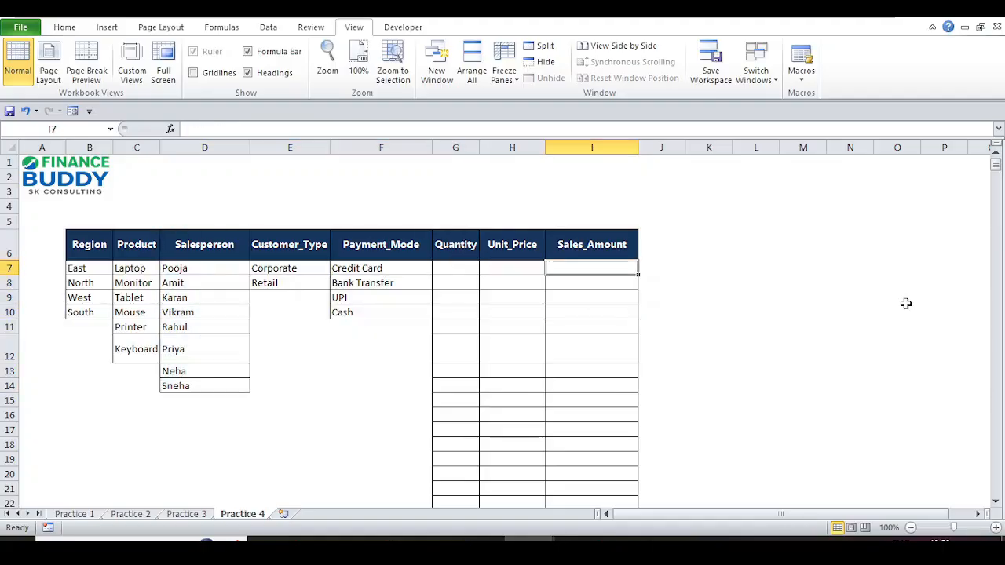
- Start =SUMIF in I7 with Practice 3's Salesperson column H:H as the range
type("=sum")
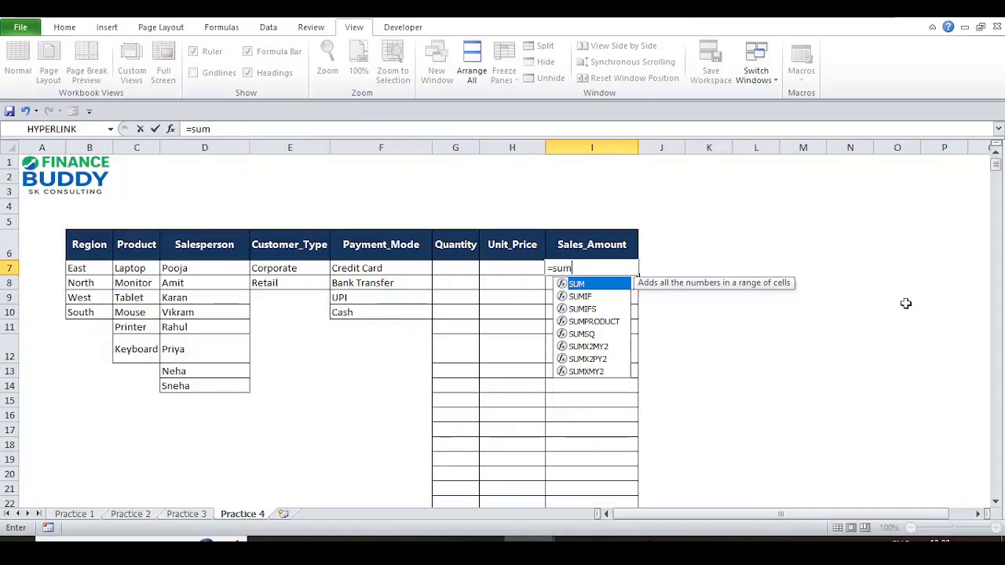
key("Down")
key("Tab")
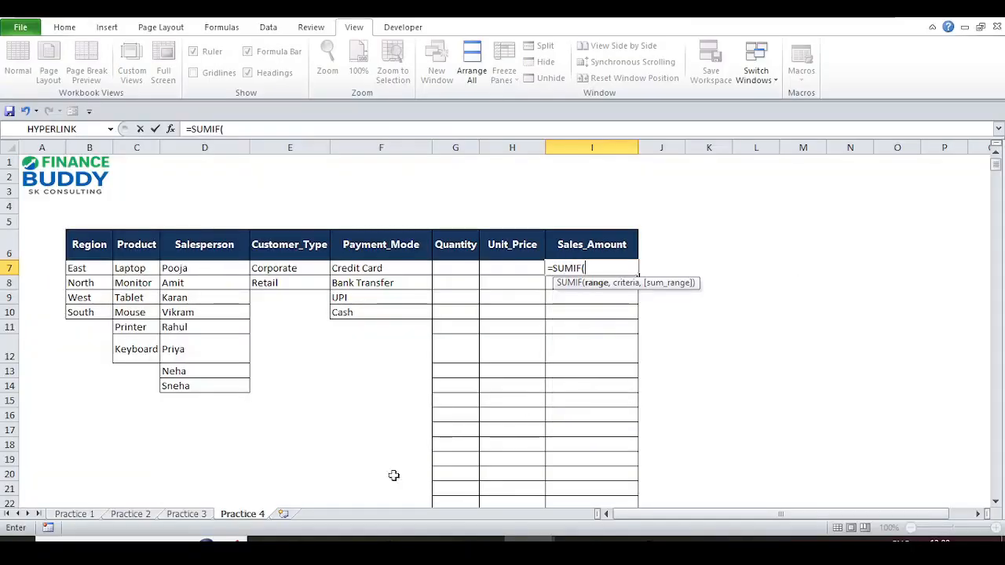
left_click(186, 513)
left_click(350, 208)
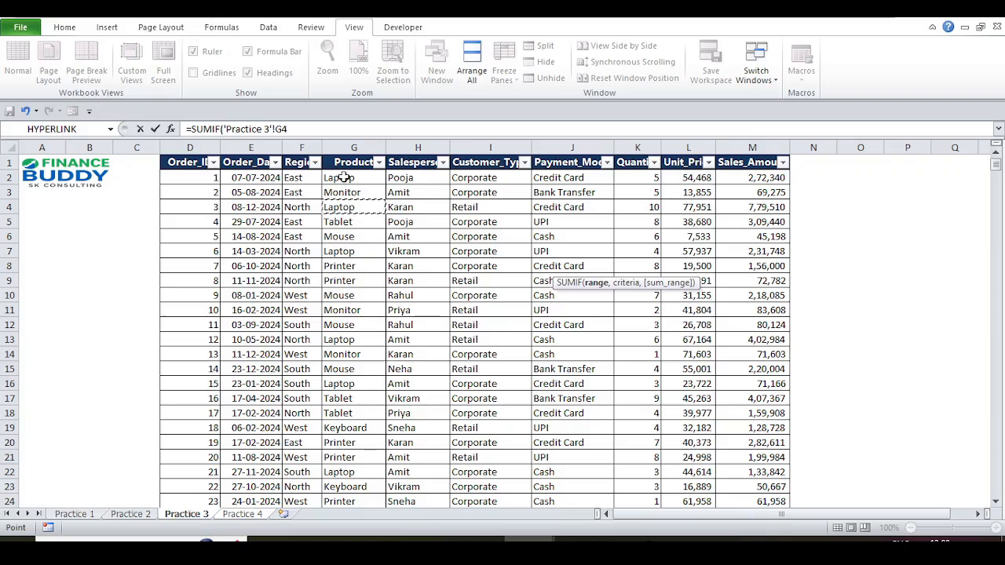
key("Right")
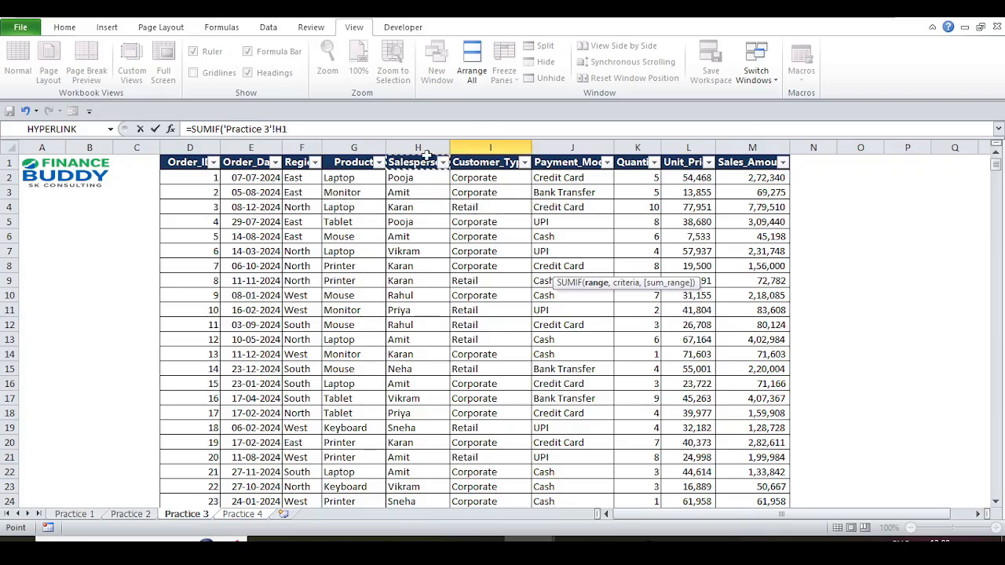
left_click(422, 146)
type(",")
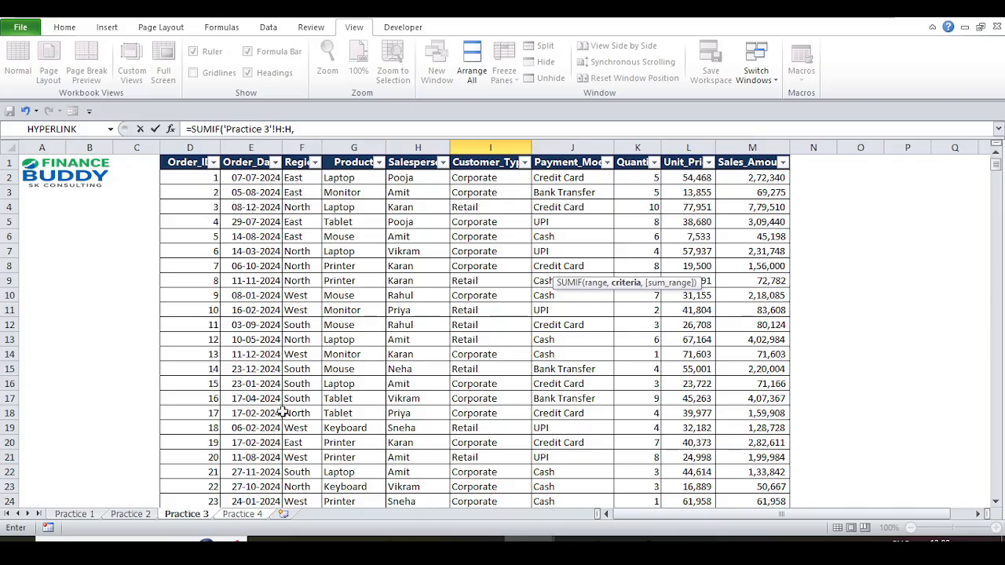
- Use D7 (Pooja) as criterion and column M:M as sum range, giving 2,39,56,339
left_click(248, 515)
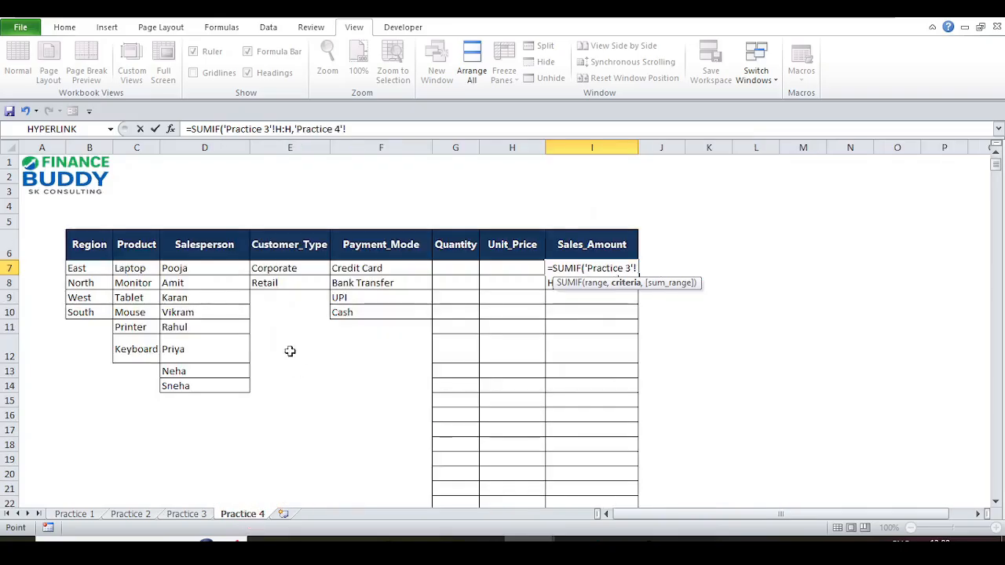
left_click(184, 270)
type(",")
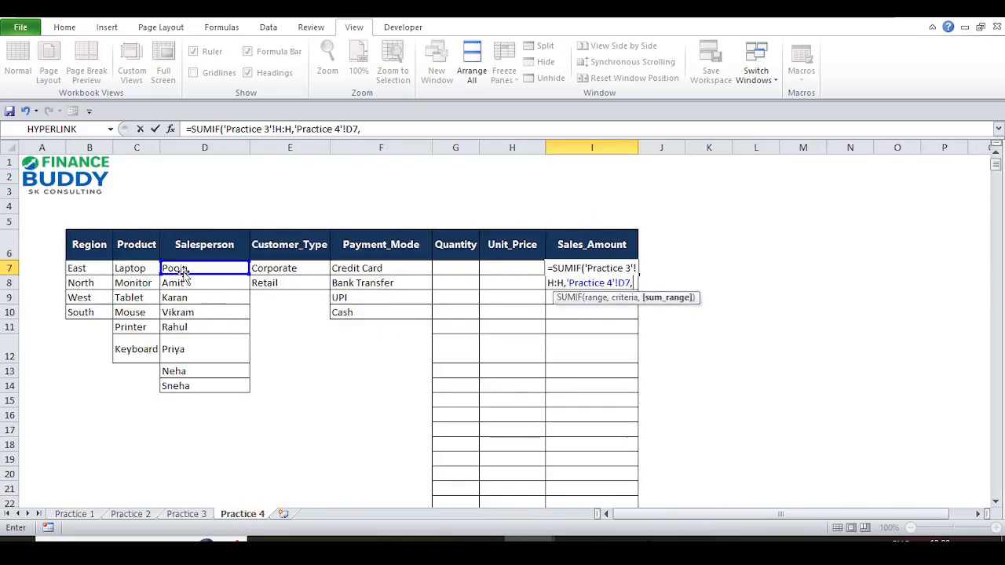
left_click(192, 515)
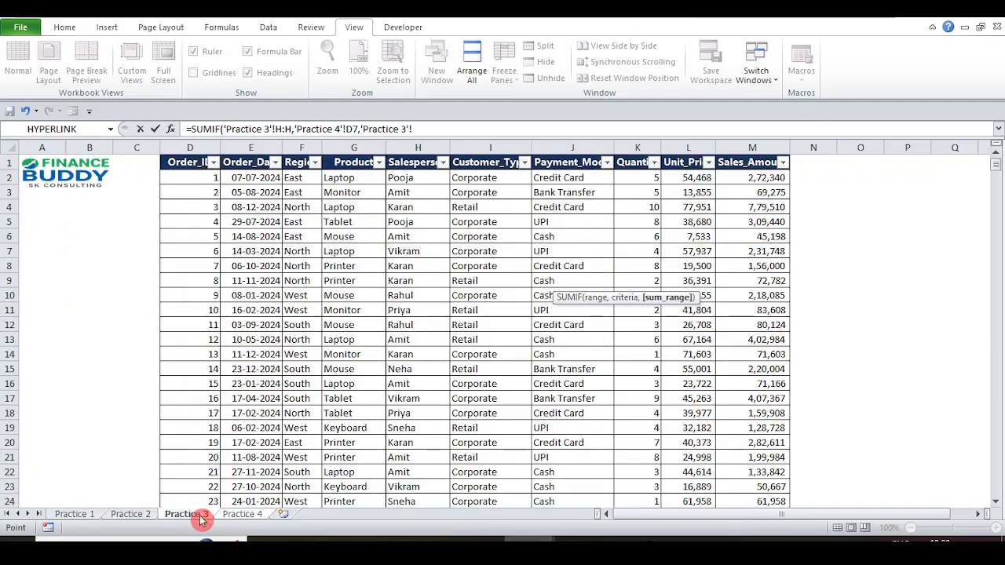
left_click(739, 179)
left_click(752, 148)
key("Return")
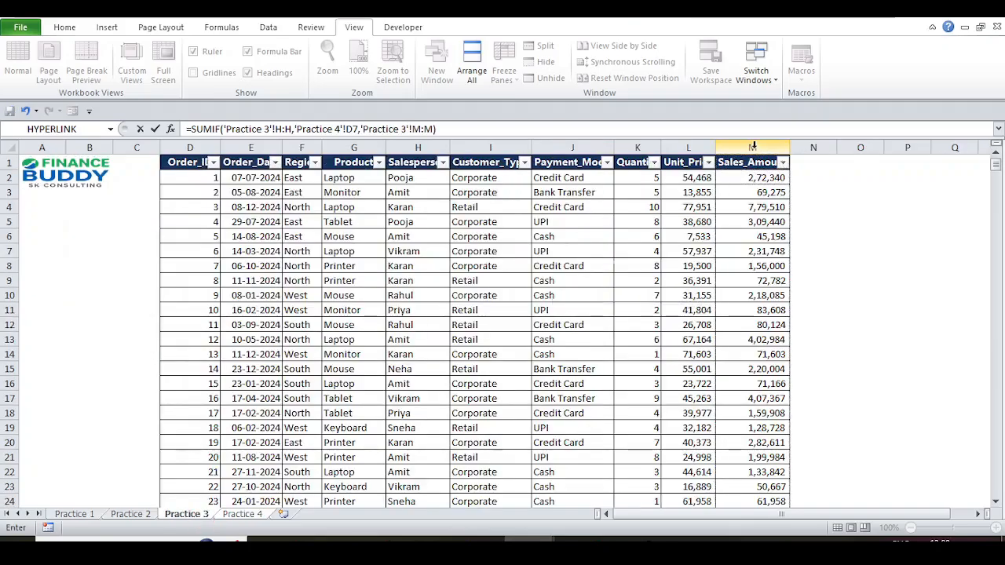
key("Up")
key("ctrl+c")
key("Down")
- Paste the salesperson SUMIF into I8:I14, then delete all totals in I7:I14
key("shift+Down")
key("shift+Down")
key("shift+Down")
key("shift+Down")
key("shift+Down")
key("shift+Down")
key("shift+Down")
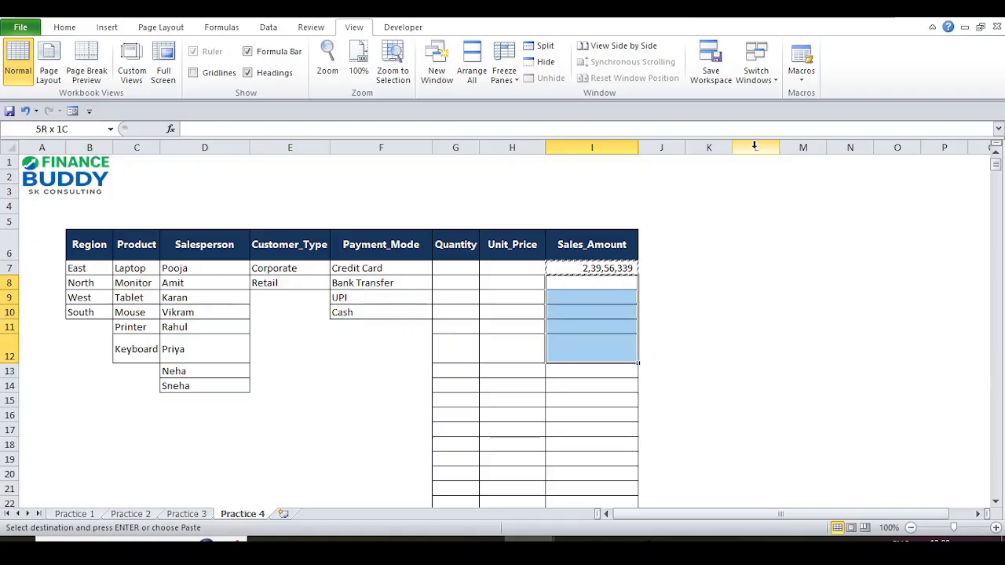
key("shift+Up")
key("Return")
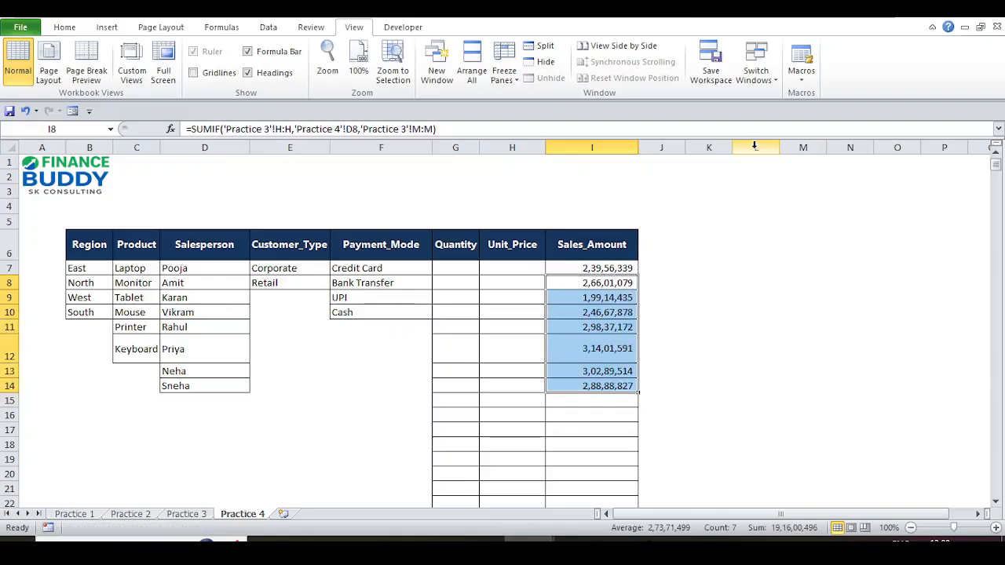
key("Up")
key("ctrl+shift+Down")
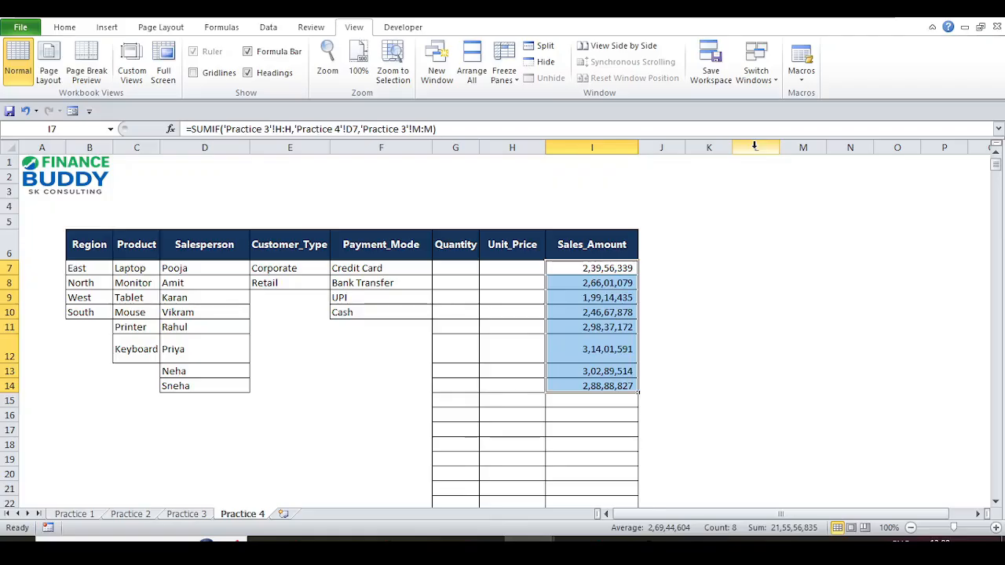
key("Delete")
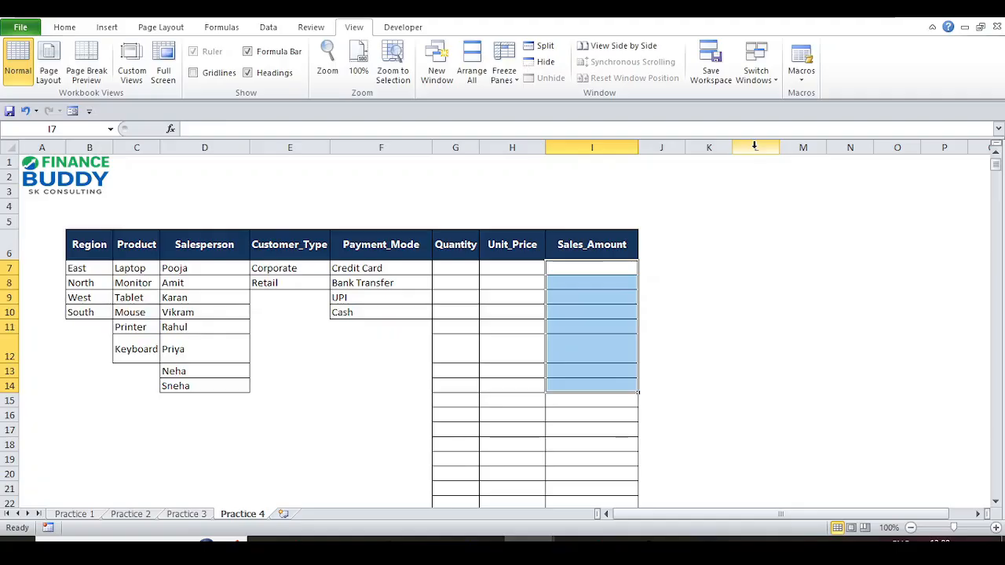
key("Left")
key("Right")
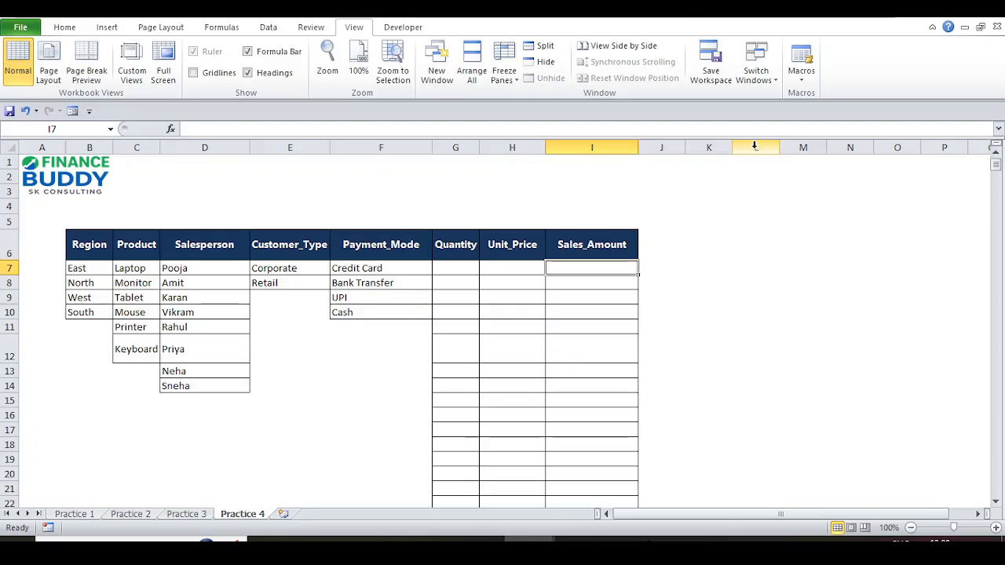
left_click(217, 267)
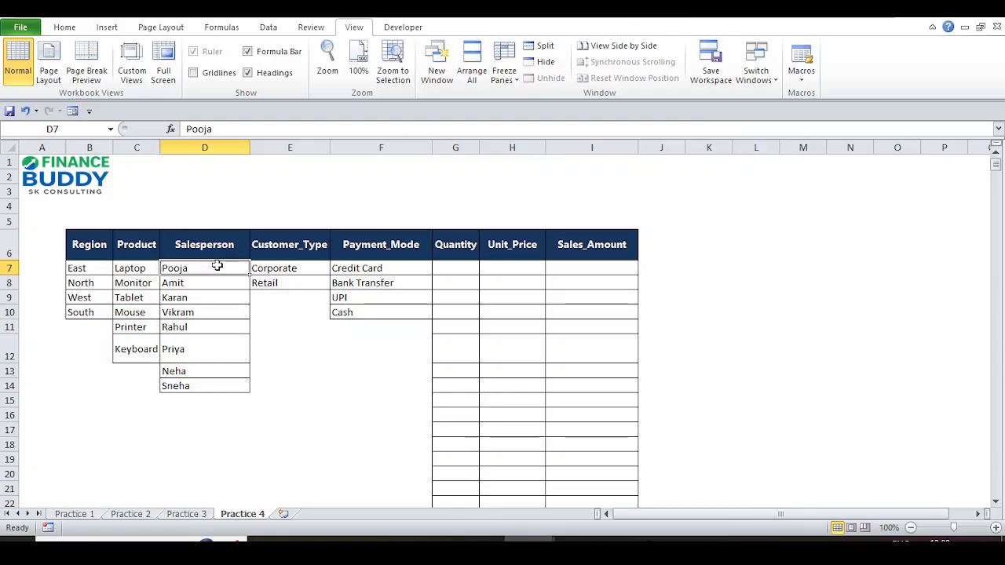
key("Left")
key("Left")
key("Right")
key("Right")
key("Right")
key("Right")
key("Right")
key("Right")
key("Right")
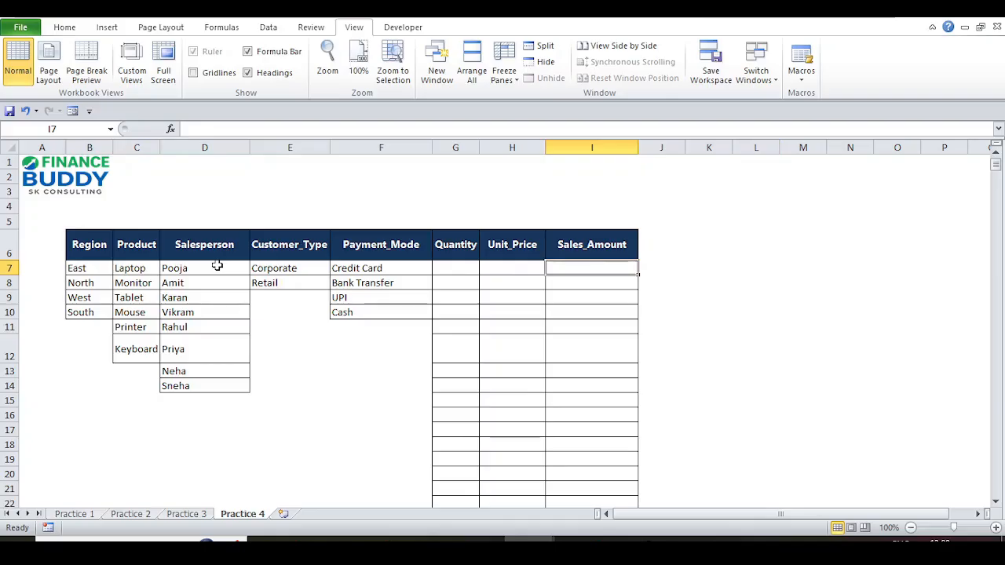
key("ctrl+z")
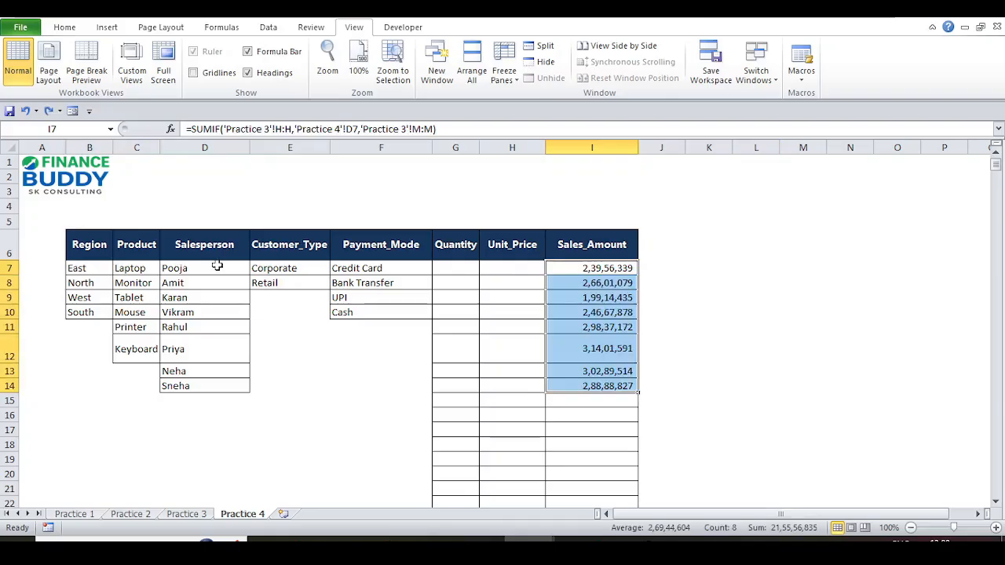
key("F2")
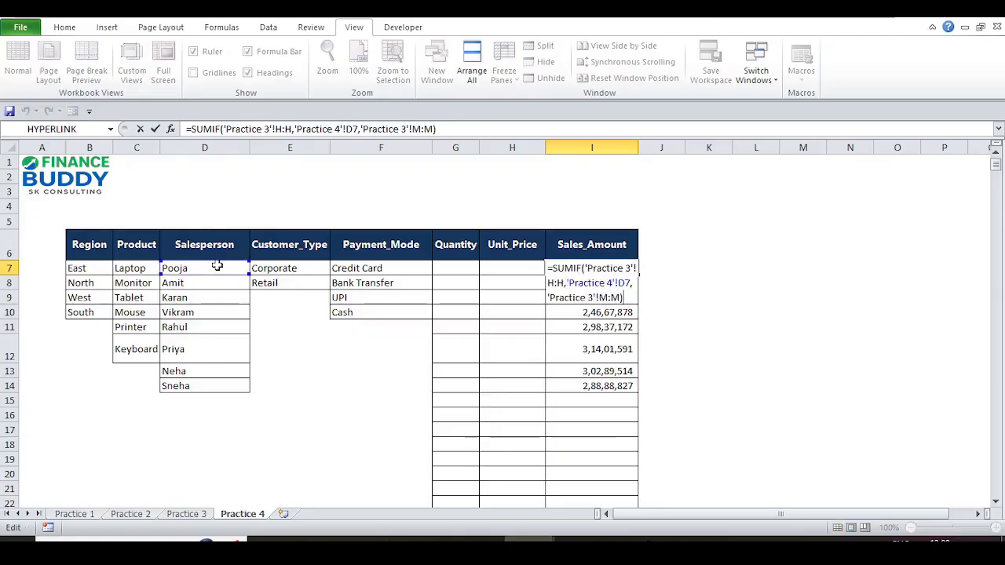
key("Left")
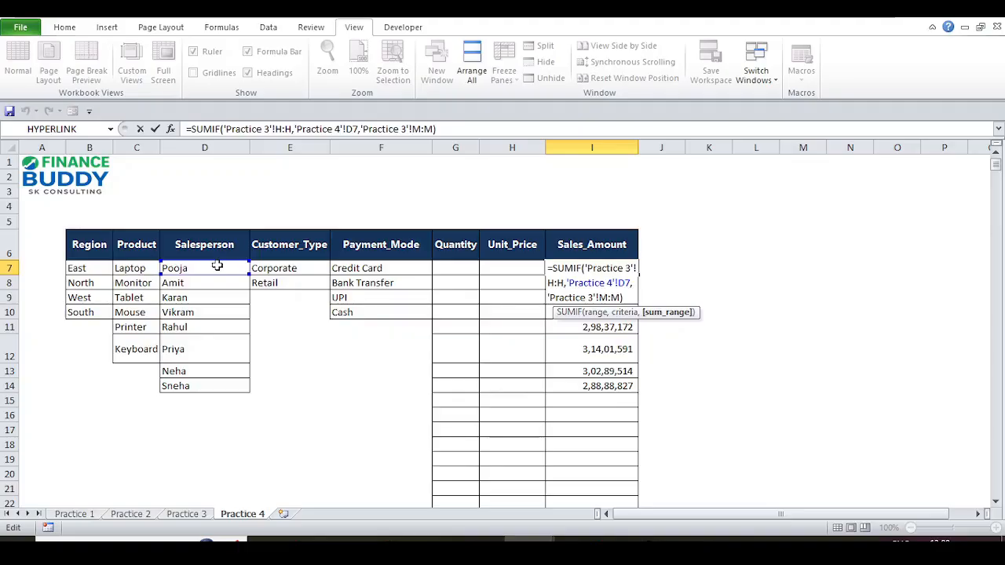
key("Left")
key("Left")
key("Left")
key("Left")
key("Left")
key("Left")
key("Left")
key("Left")
key("Left")
key("Left")
key("Left")
key("Left")
key("Left")
key("Left")
key("Left")
key("Left")
key("Left")
key("Left")
key("Left")
key("Left")
key("ctrl+Return")
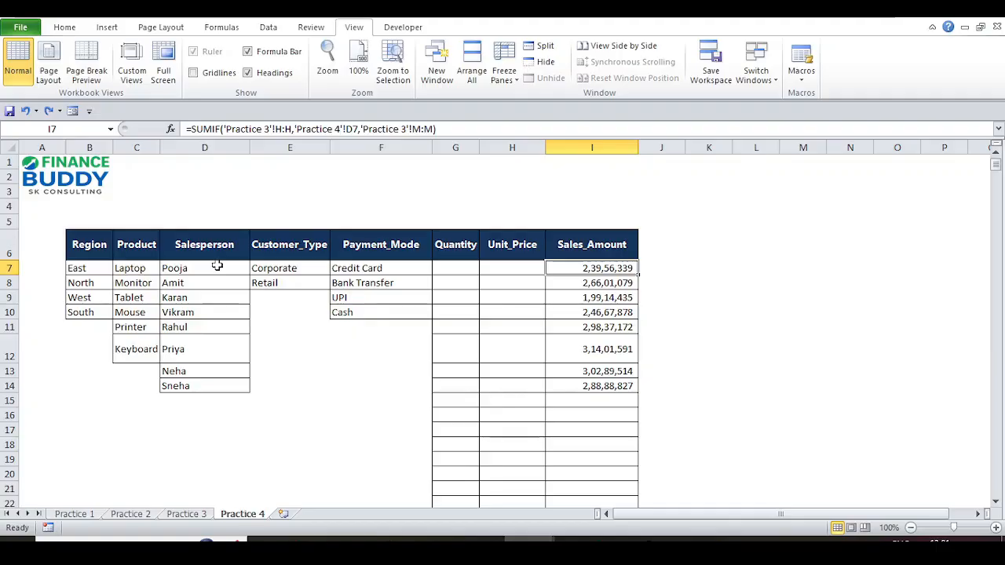
key("ctrl+shift+Down")
key("Delete")
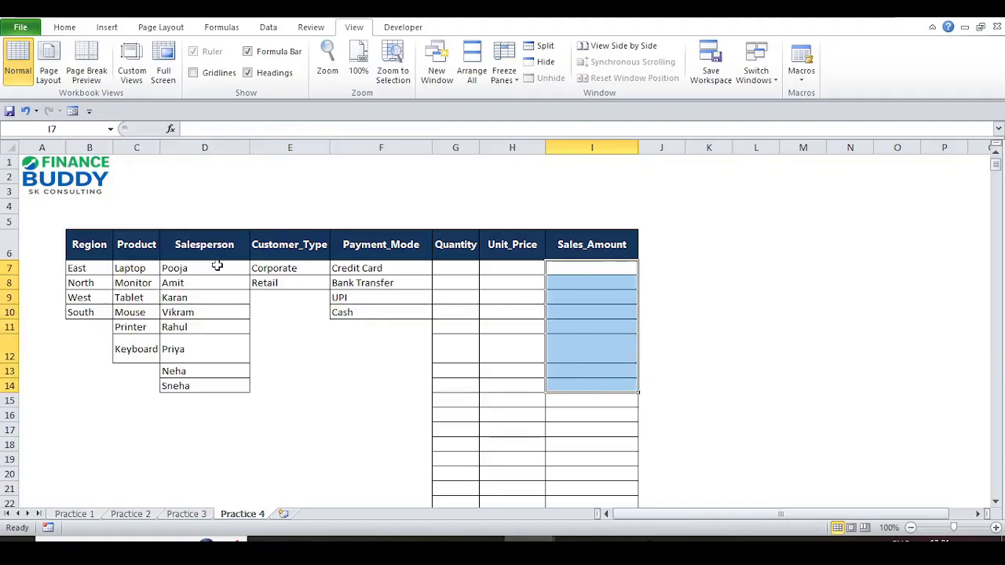
key("shift+Up")
key("shift+Up")
key("shift+Up")
key("shift+Up")
key("shift+Up")
key("shift+Up")
key("shift+Up")
- Enter =SUMIFS( in I7 from the autocomplete list and bring up the Practice 3 data
type("=sum")
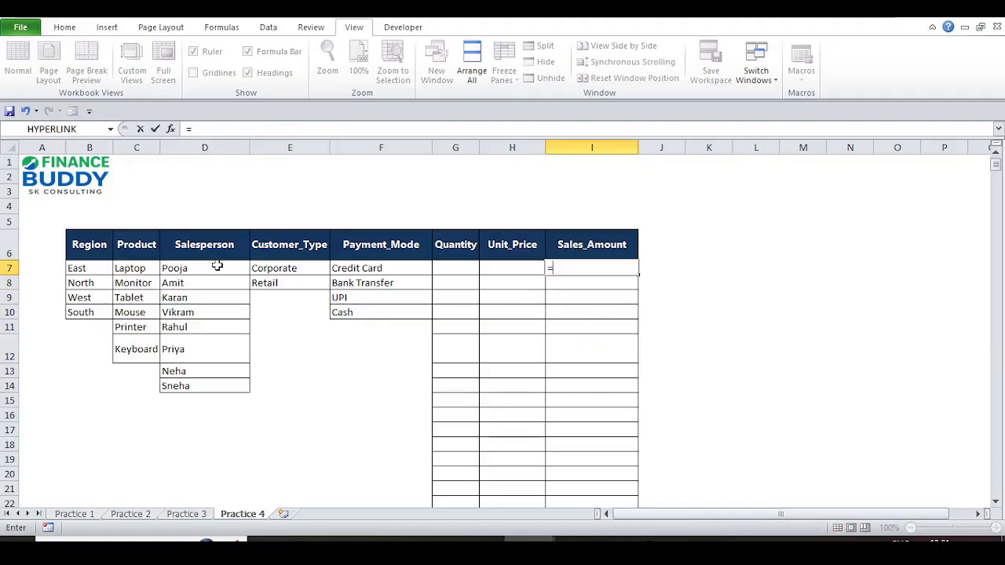
key("Down")
key("Down")
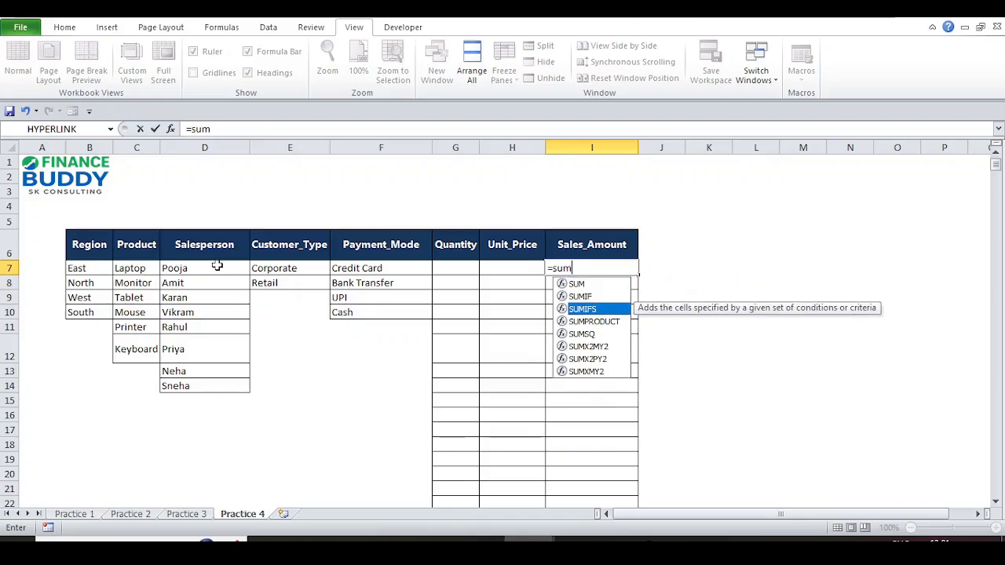
key("Tab")
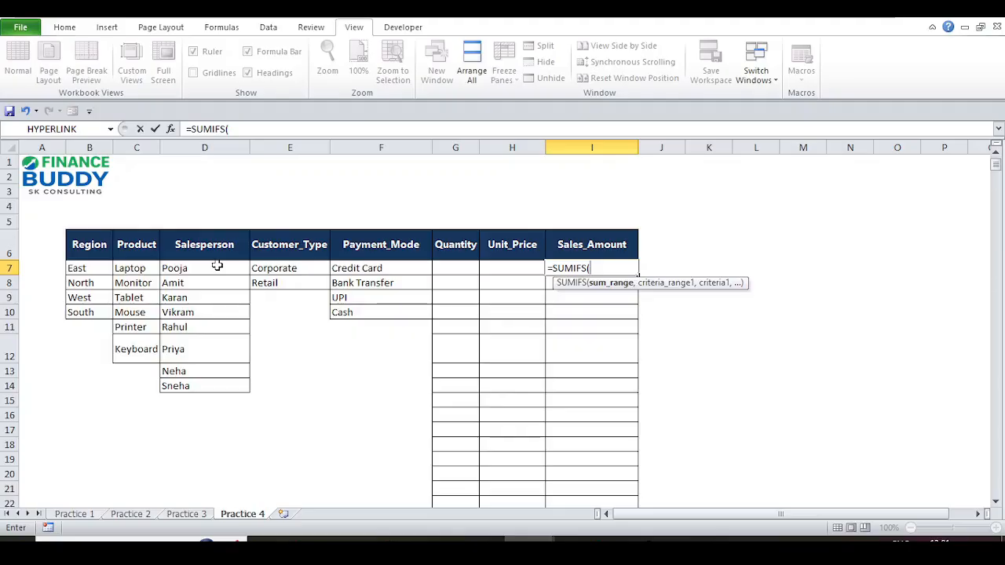
left_click(187, 514)
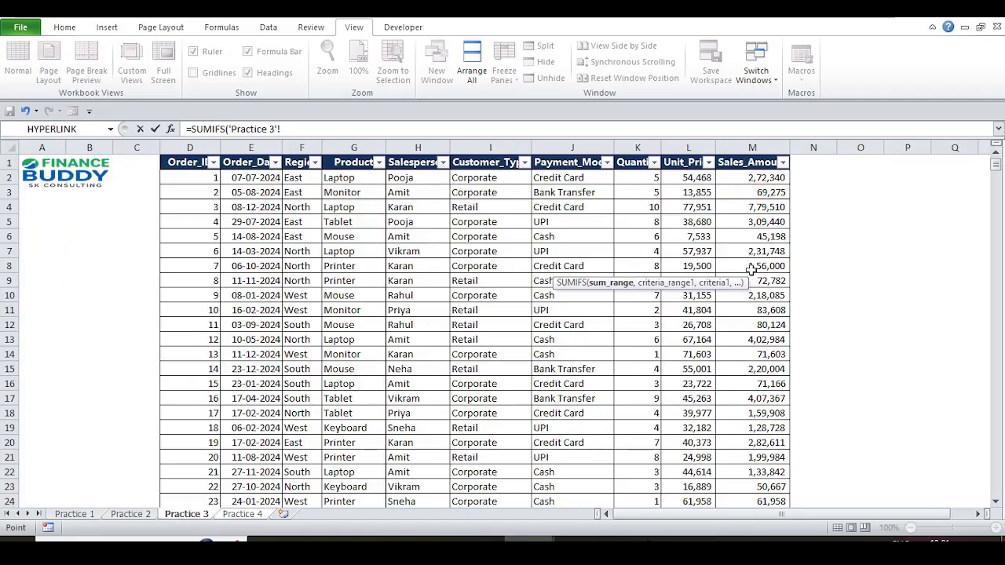
- Set sum range M:M and first criteria Practice 3 column H:H matched to D7 (Pooja)
left_click(737, 147)
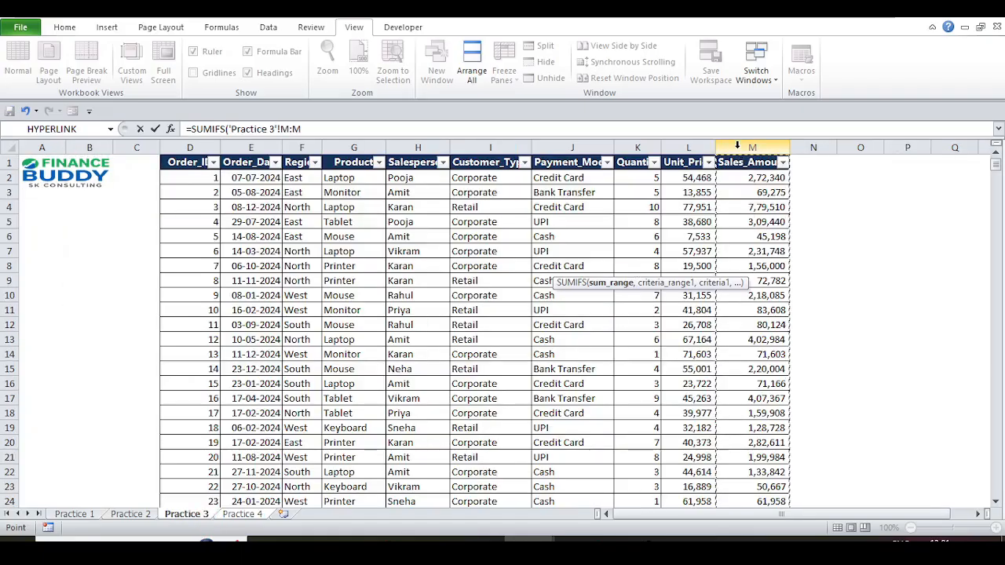
type(",")
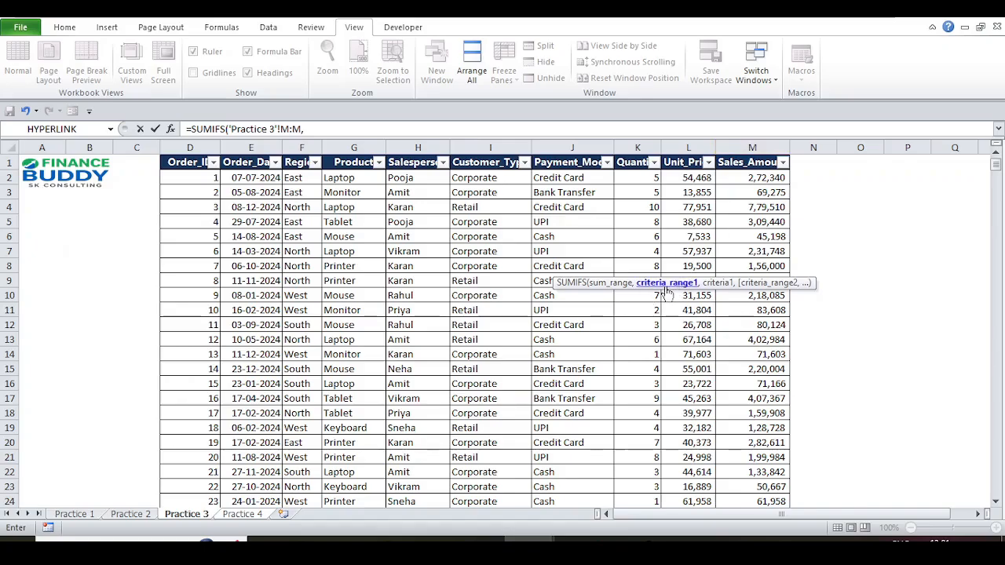
left_click(417, 138)
type(",")
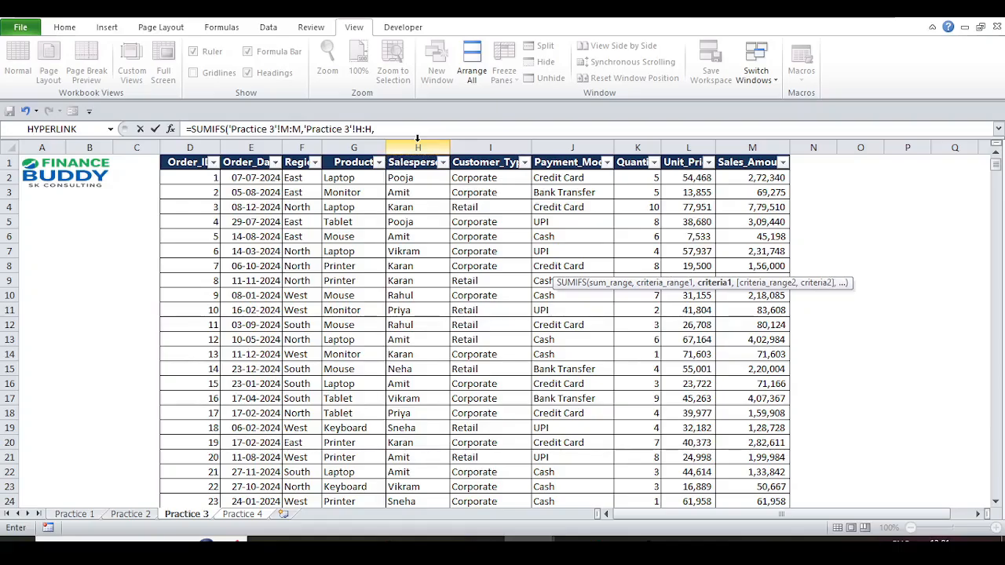
left_click(240, 515)
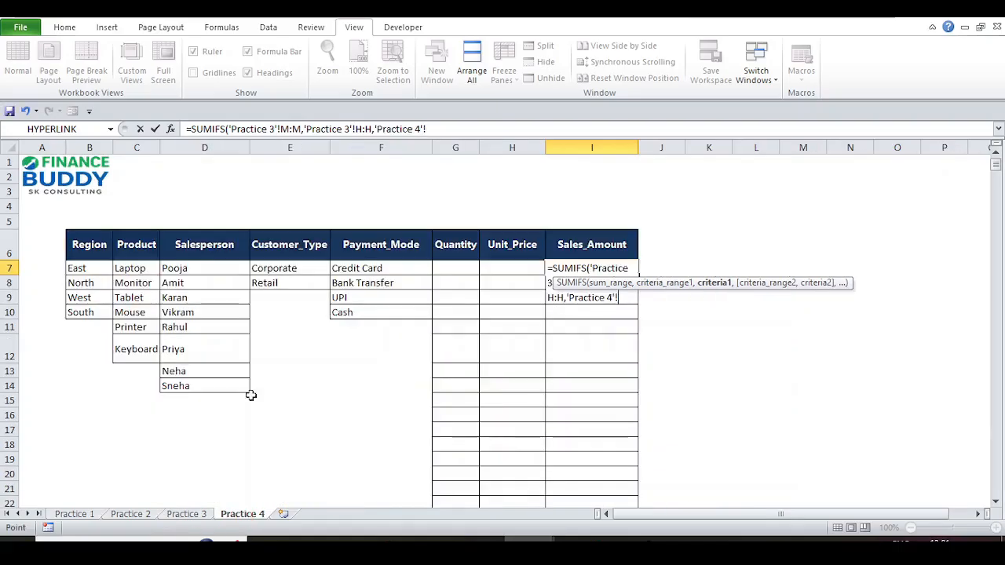
left_click(178, 268)
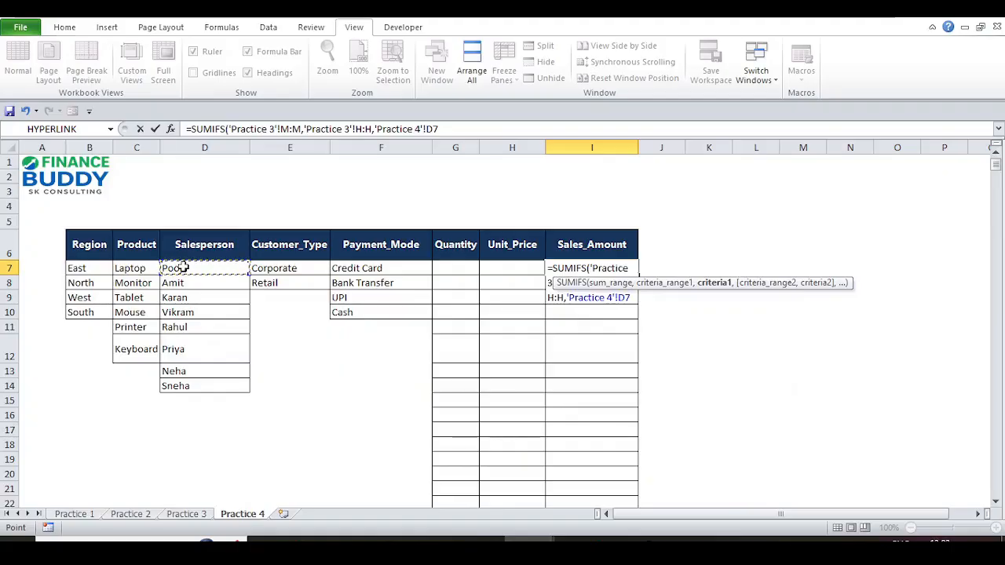
- Add region criteria column F:F matched to B7 (East) and commit, giving 72,33,085
type(",")
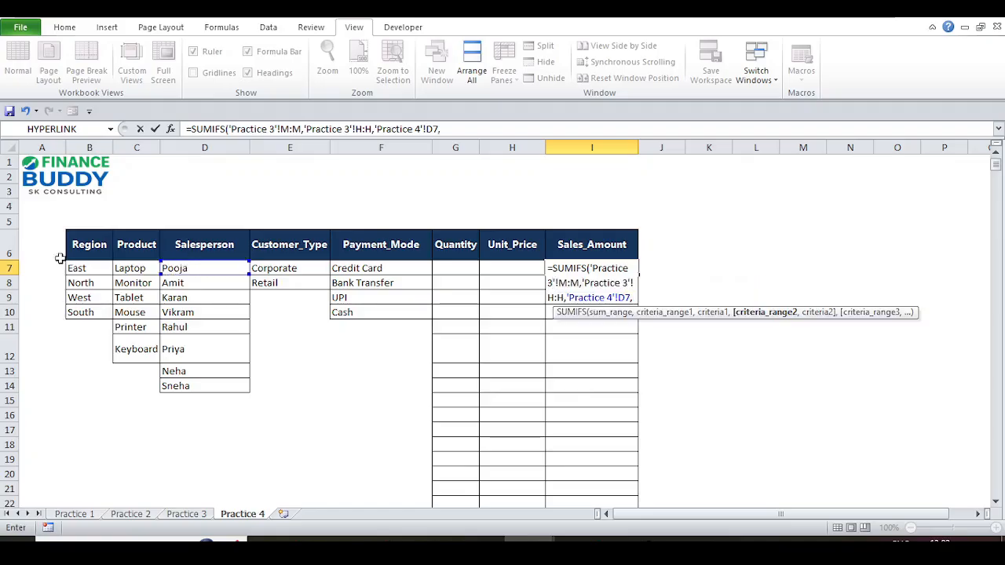
left_click(206, 514)
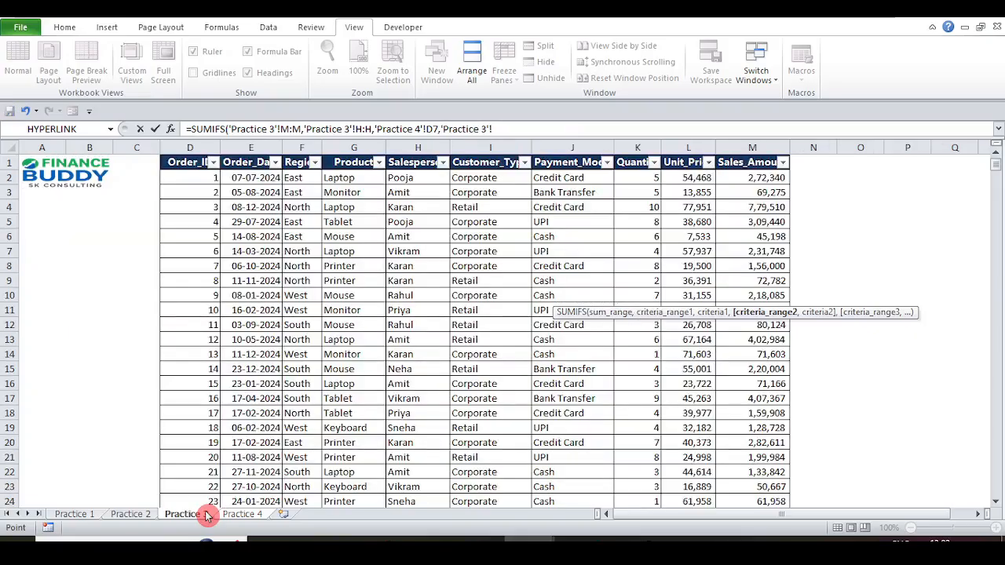
left_click(296, 147)
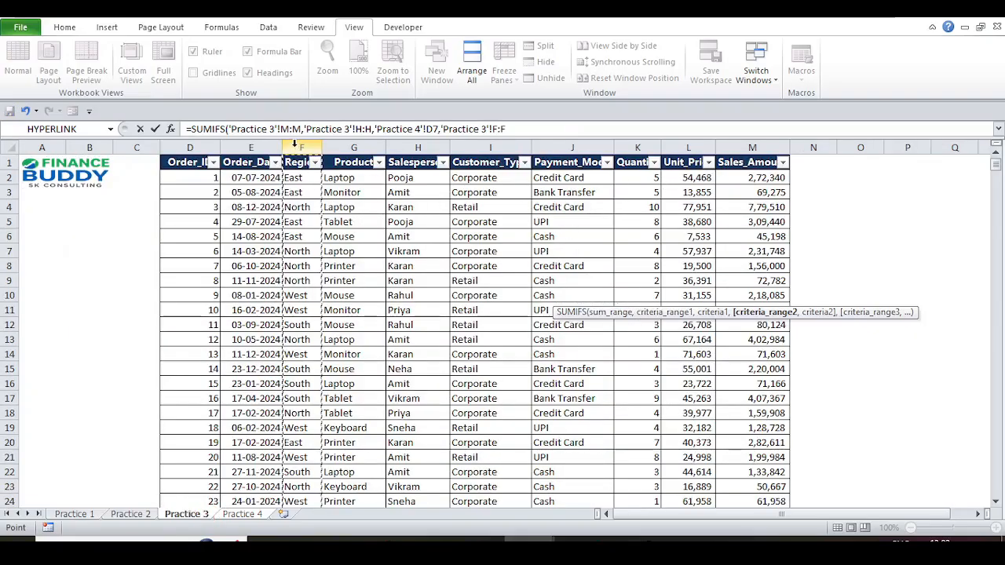
type(",")
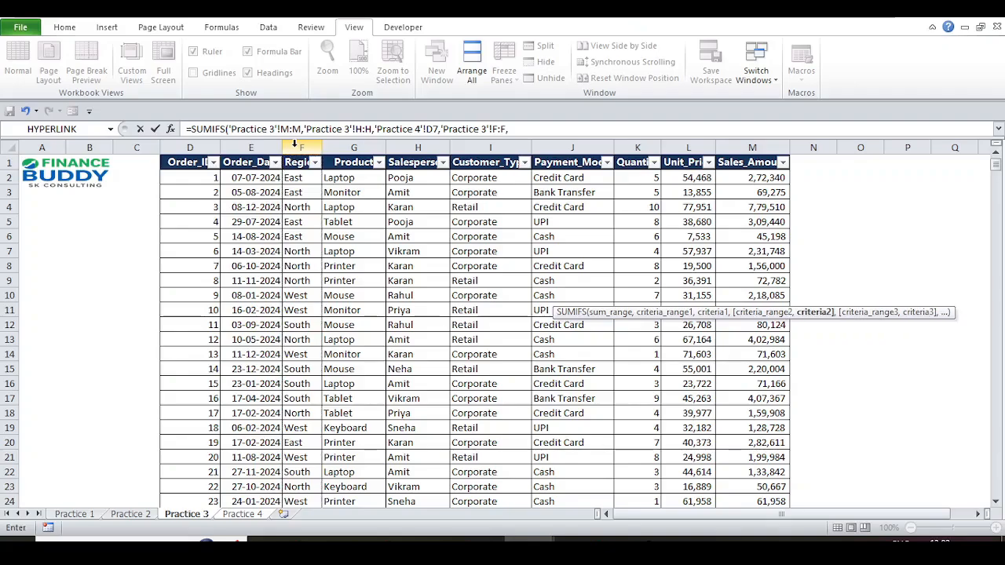
left_click(241, 514)
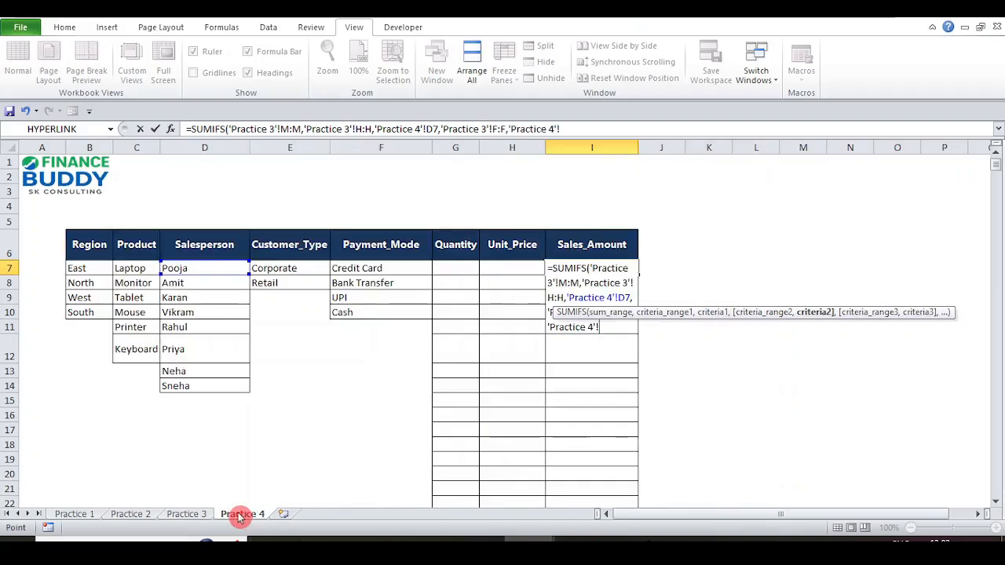
left_click(82, 268)
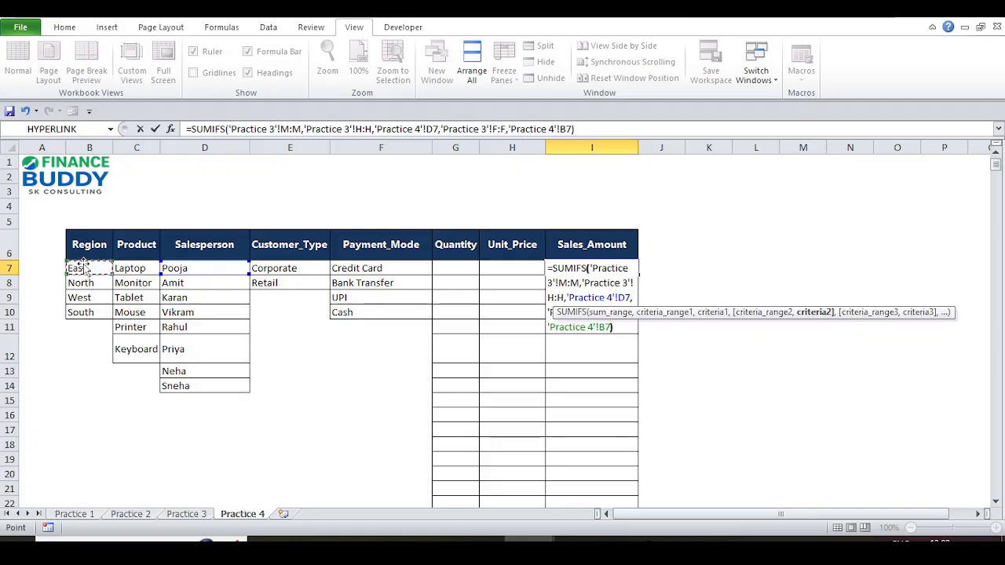
key("Return")
- Copy the SUMIFS formula from I7 into I8:I10
key("Up")
key("ctrl+c")
key("Down")
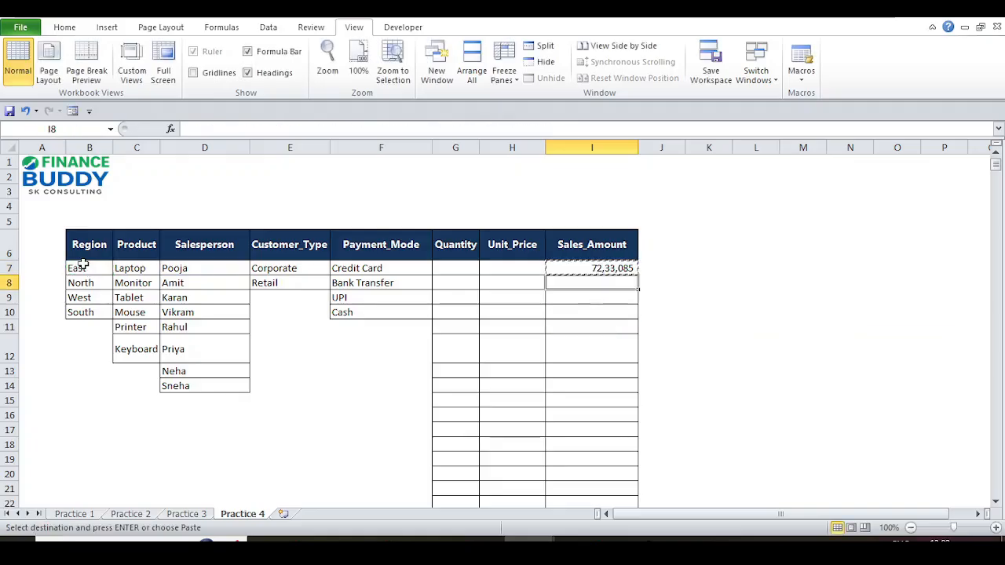
key("shift+Down")
key("shift+Down")
key("ctrl+v")
key("Up")
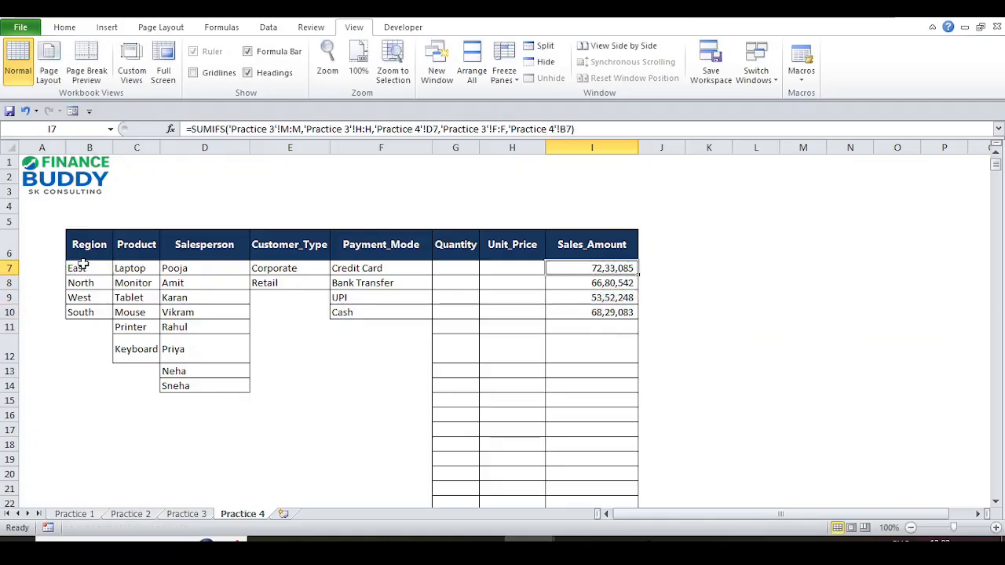
key("Escape")
- Review the copied SUMIFS formulas in I8 and I9
key("Down")
key("F2")
key("Return")
key("F2")
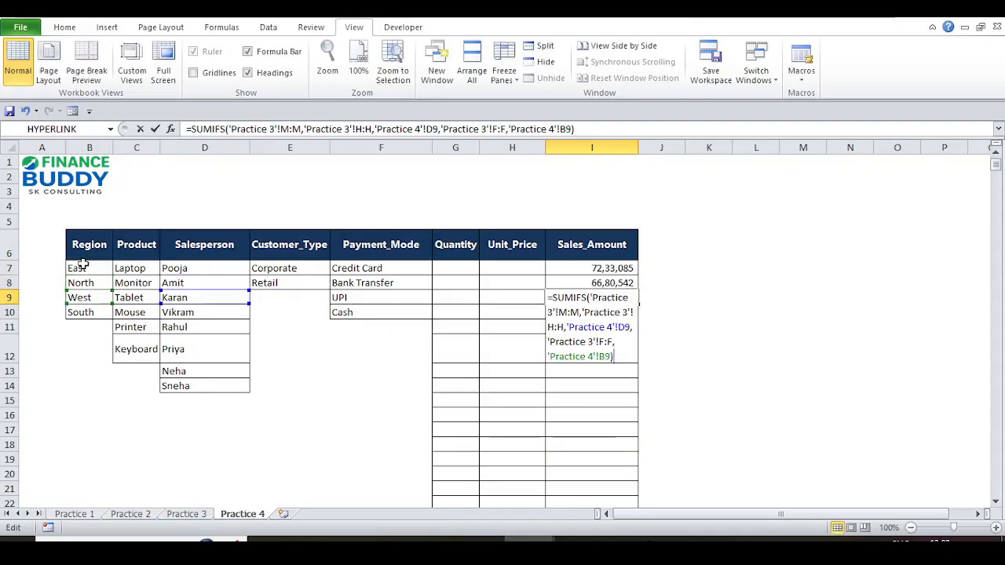
key("Escape")
key("F2")
key("Return")
- Check row 10's criteria (South, Mouse, Cash) and re-inspect I7's formula
key("Left")
key("Left")
key("Left")
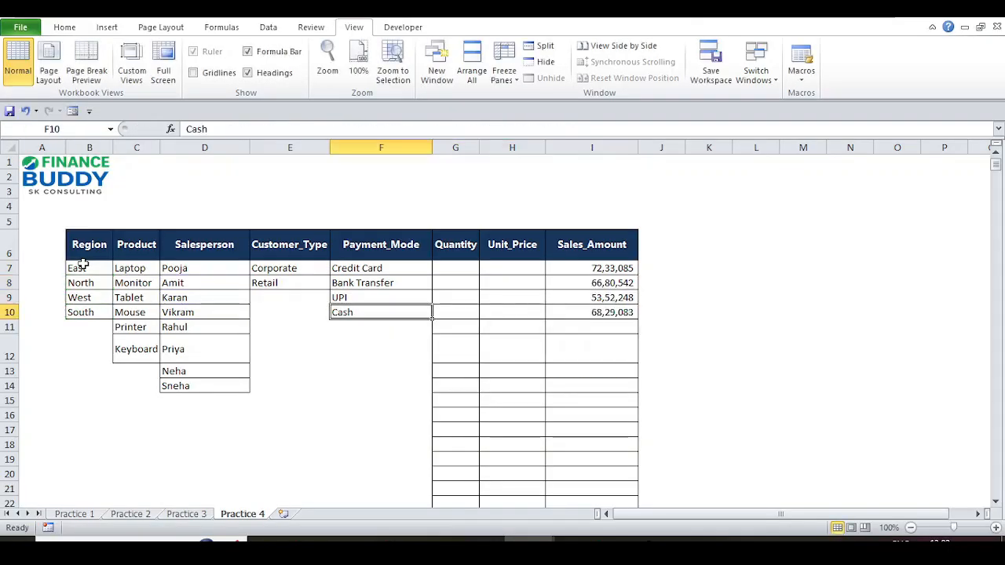
key("Left")
key("Left")
key("Left")
key("Left")
key("Right")
key("Right")
key("Right")
key("Right")
key("Left")
key("Left")
key("Left")
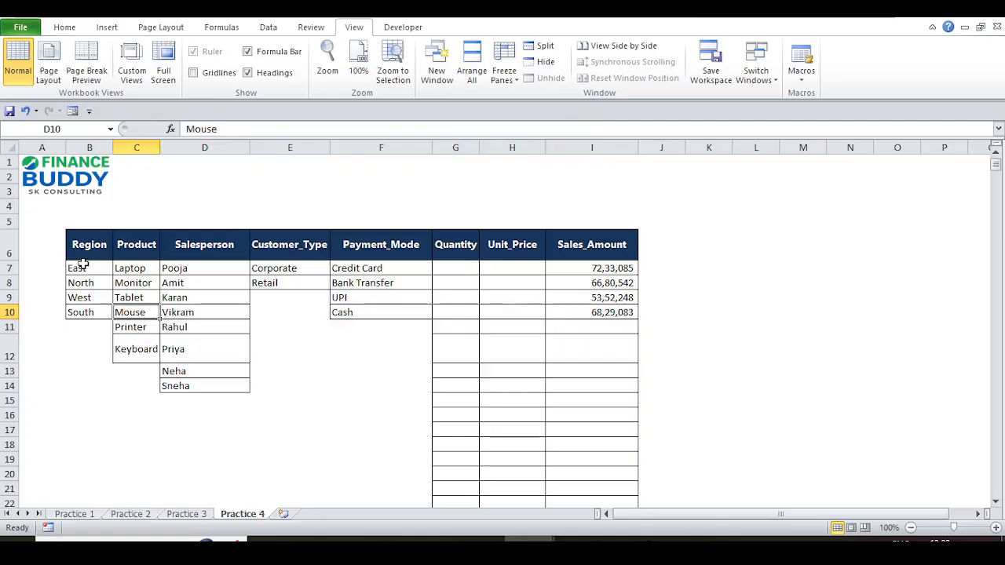
key("Left")
key("Right")
key("Right")
key("Right")
key("Right")
key("Right")
key("Right")
key("Right")
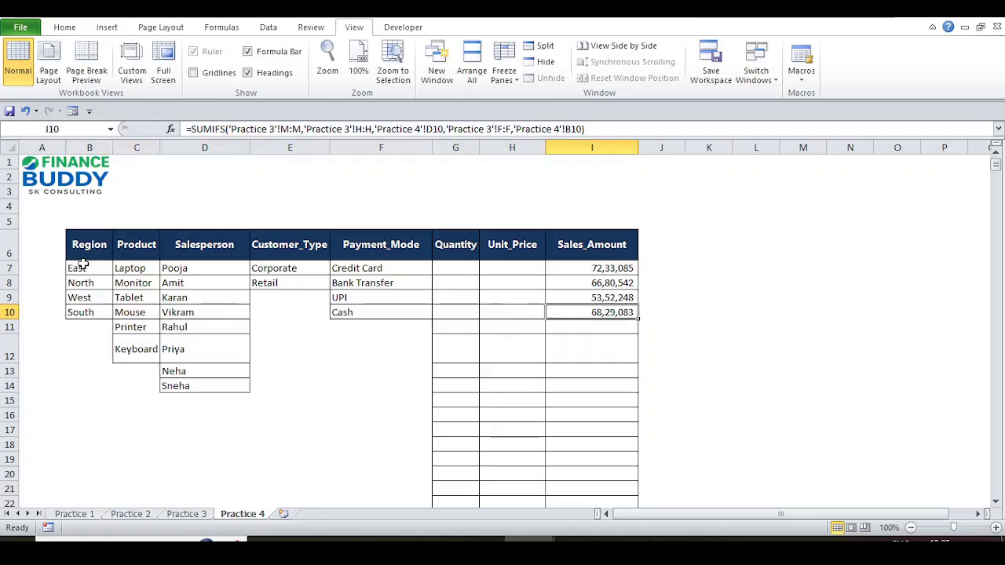
key("Up")
key("Up")
key("Up")
key("F2")
key("Escape")
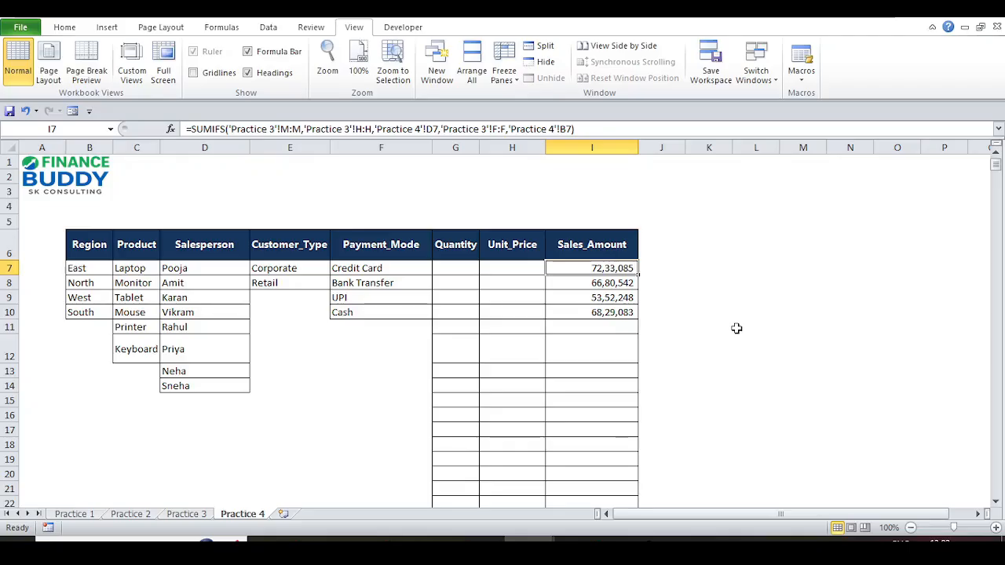
- Change the region criterion in I7 to the absolute reference $B$7
key("F2")
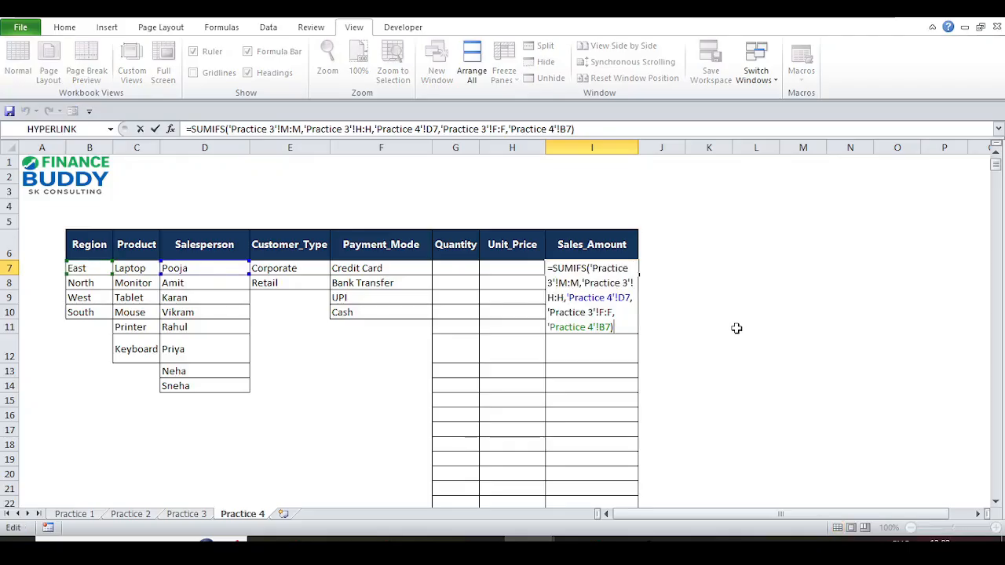
left_click(578, 328)
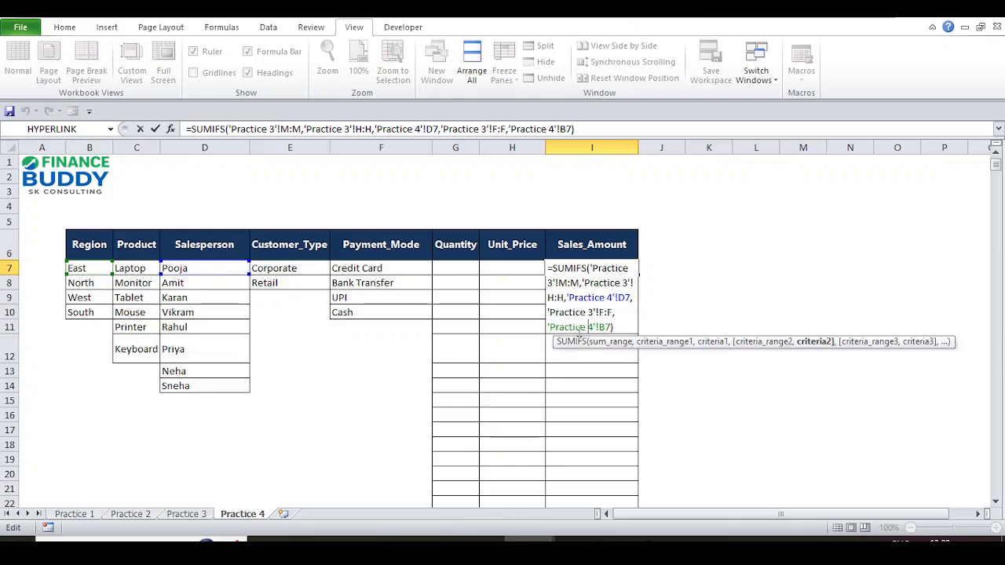
key("Right")
key("Right")
key("Right")
type("$")
key("Right")
type("$")
key("Return")
key("Up")
key("F2")
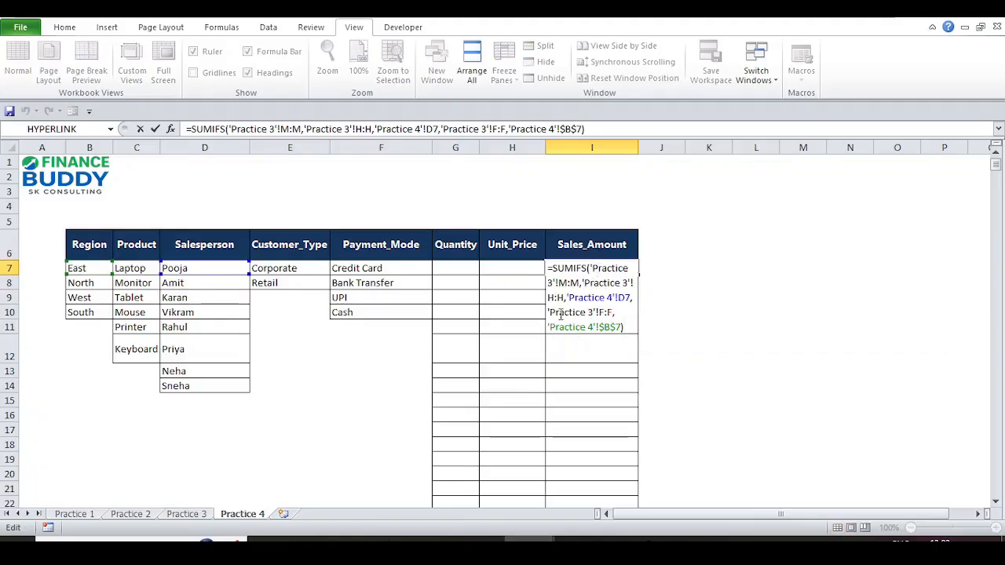
key("Escape")
- Copy the updated I7 formula into I8:I10
key("ctrl+c")
key("Down")
key("shift+Down")
key("shift+Down")
key("Return")
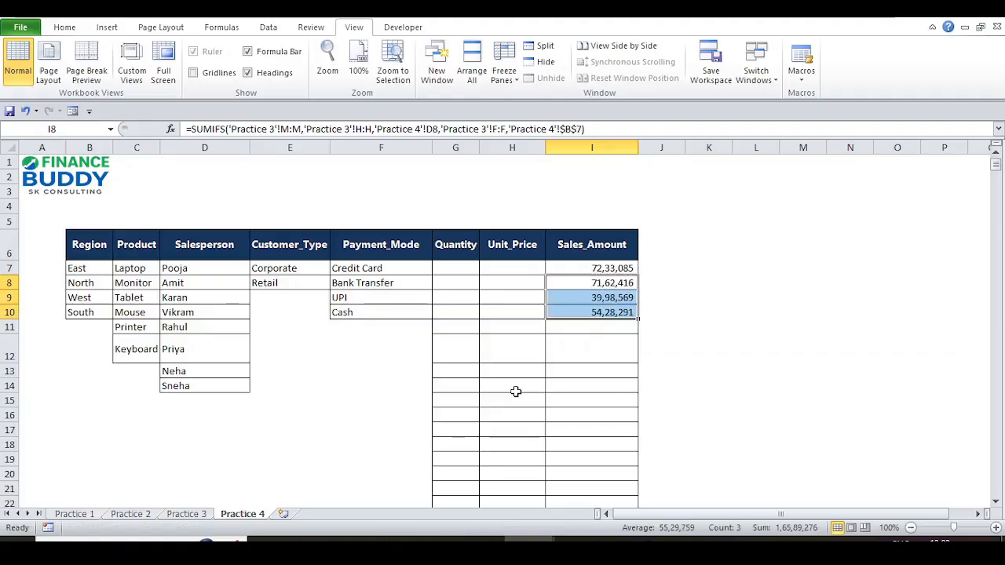
key("Up")
key("F2")
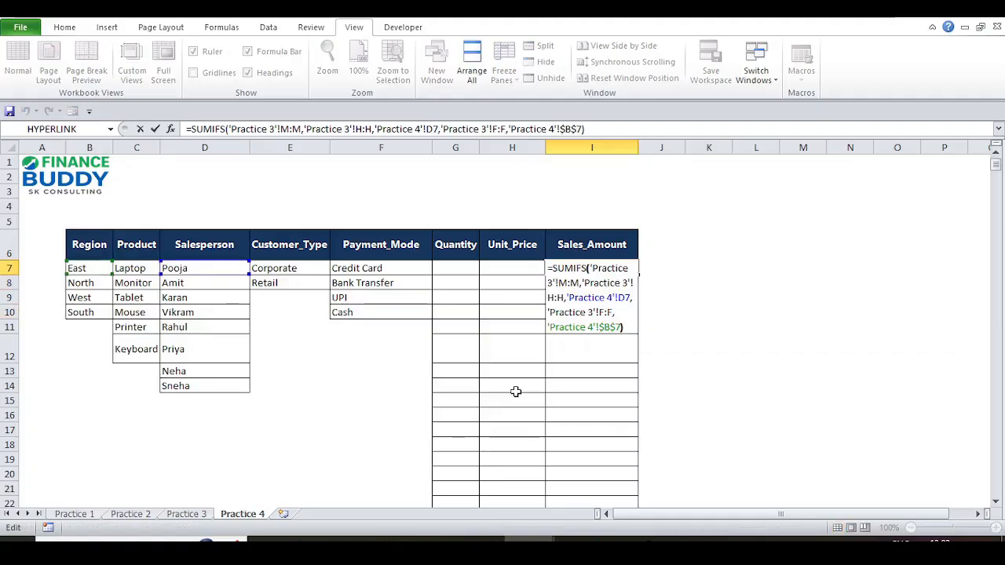
- Replace the 'Practice 4'!$B$7 criterion in I7 with the typed text "East"
key("Left")
key("ctrl+shift+Left")
key("ctrl+shift+Left")
key("ctrl+shift+Left")
key("Escape")
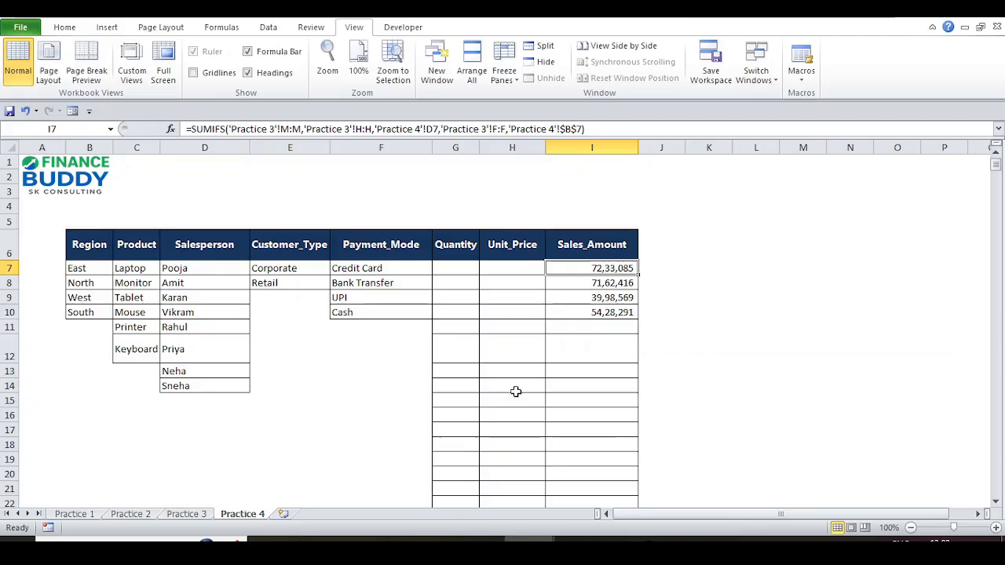
key("F2")
key("Left")
key("ctrl+shift+Left")
key("ctrl+shift+Left")
key("ctrl+shift+Left")
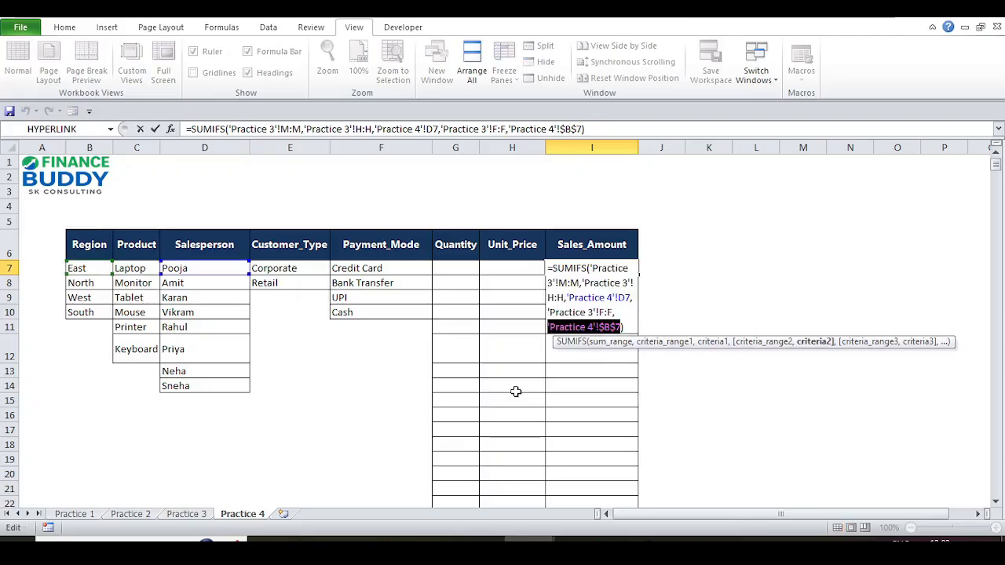
type("\"")
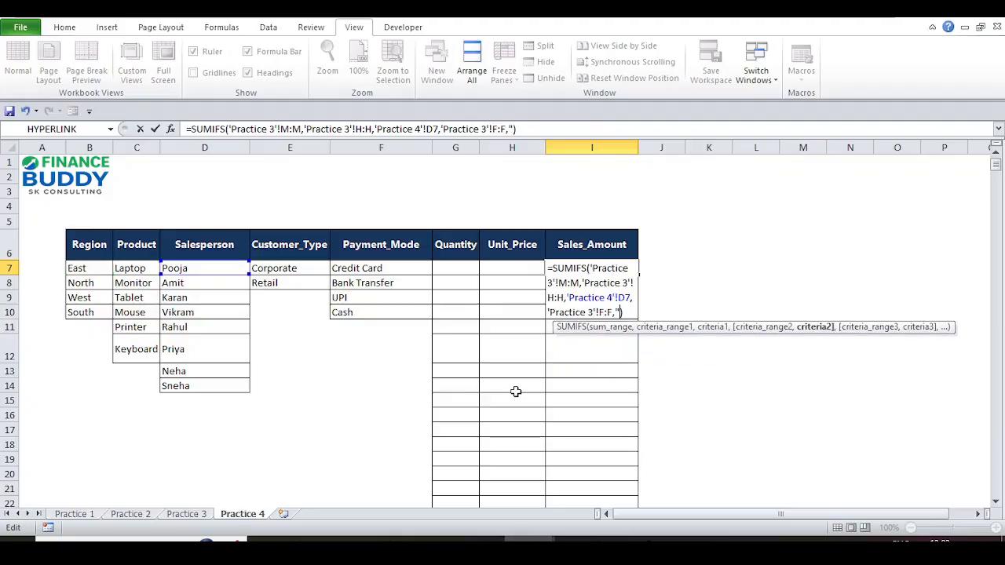
type("East\"")
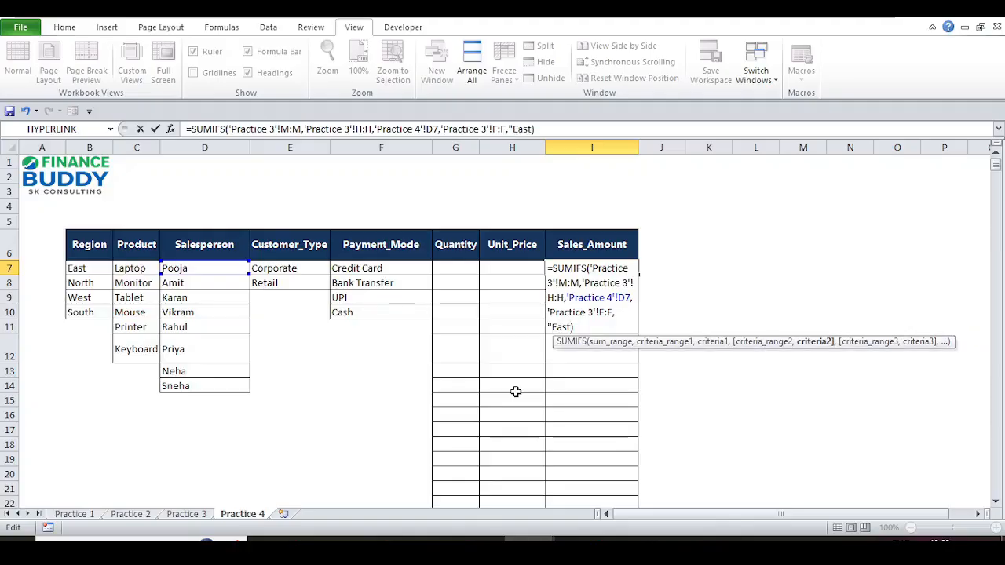
type(")")
key("ctrl+Return")
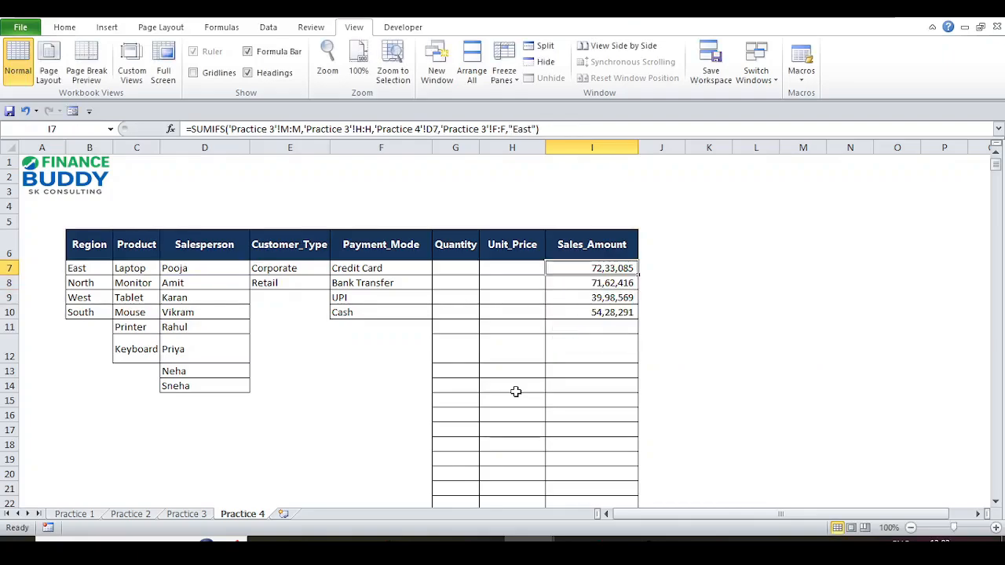
- Review the Sales_Amount totals in I8:I10, ending back on I7
key("Down")
key("shift+Down")
key("shift+Down")
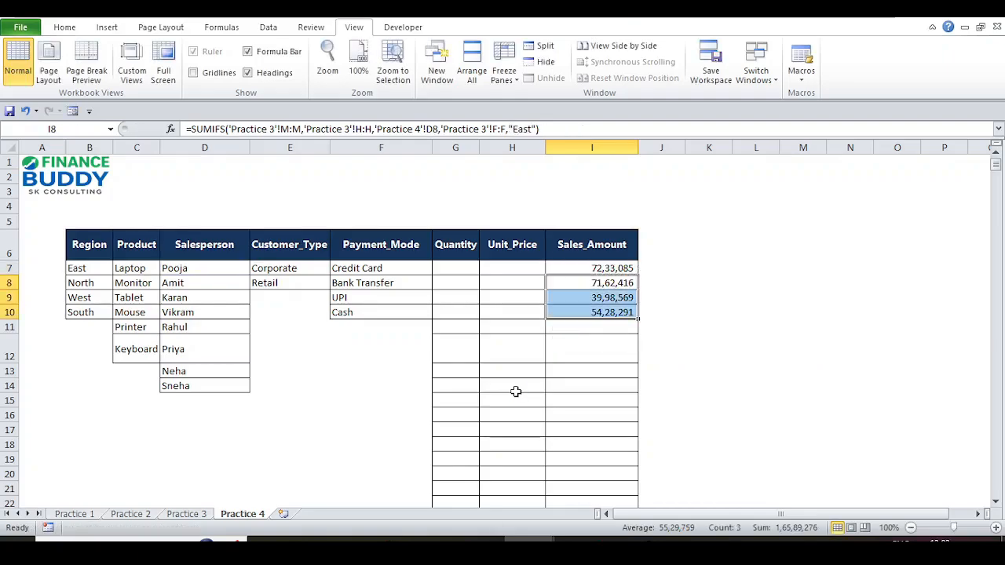
key("Up")
key("Down")
key("Down")
key("Down")
key("Up")
key("Up")
key("Up")
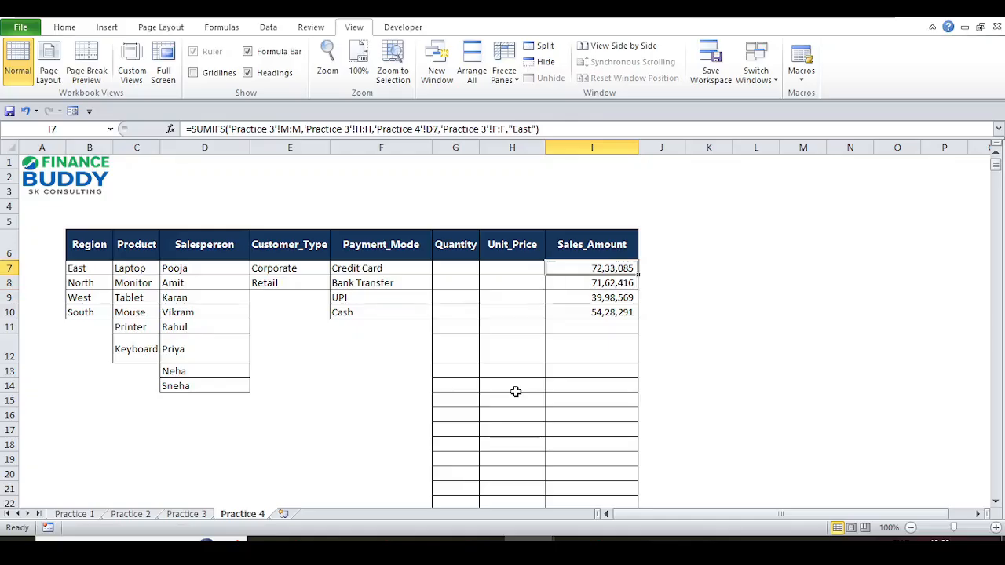
- Review the existing SUMIFS formulas in I7, I8 and I9 without changing them
left_click(304, 125)
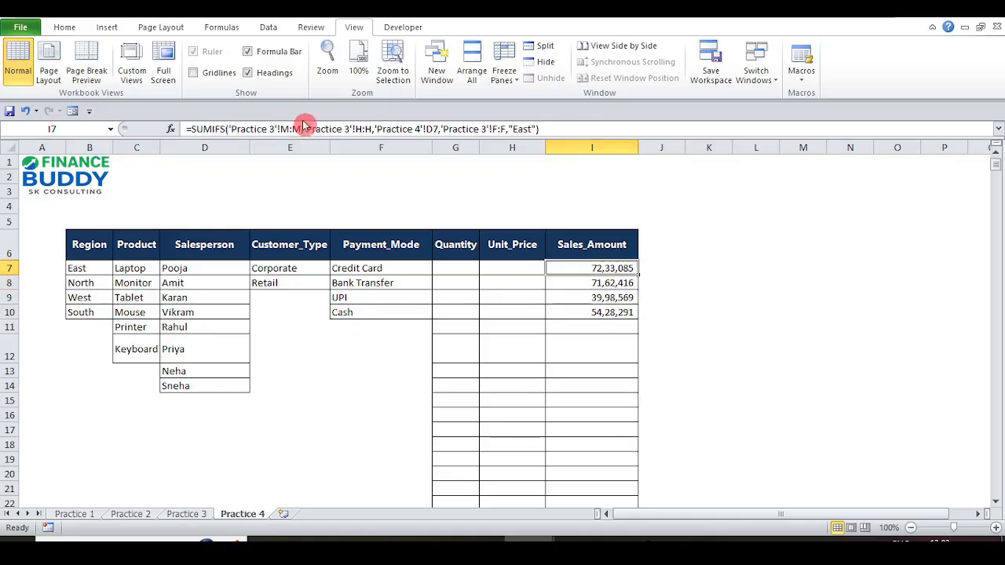
key("Escape")
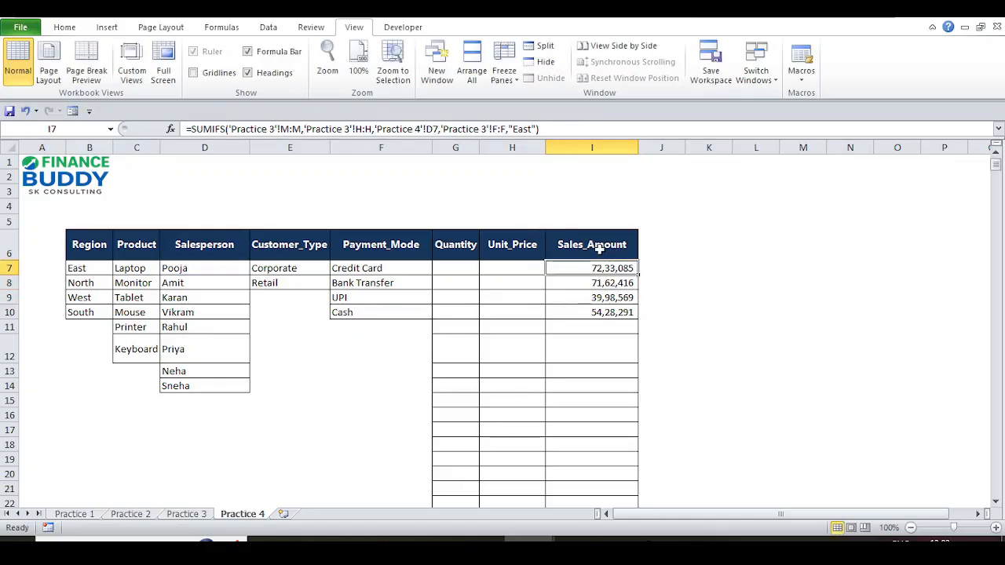
left_click(607, 282)
key("Down")
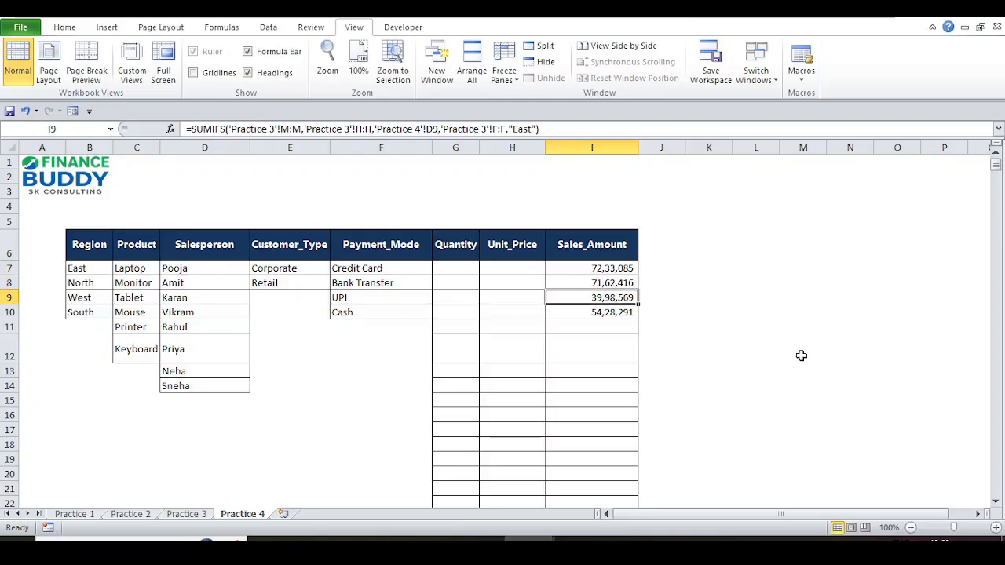
key("Up")
key("Up")
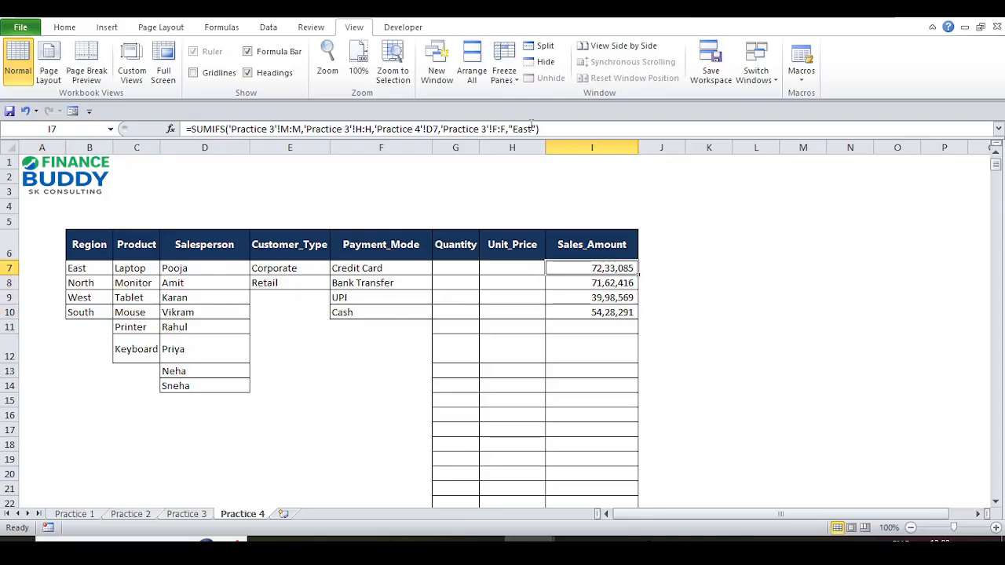
- Change the hard-coded region criterion in I7's formula from "East" to "North"
left_click(533, 128)
double_click(531, 128)
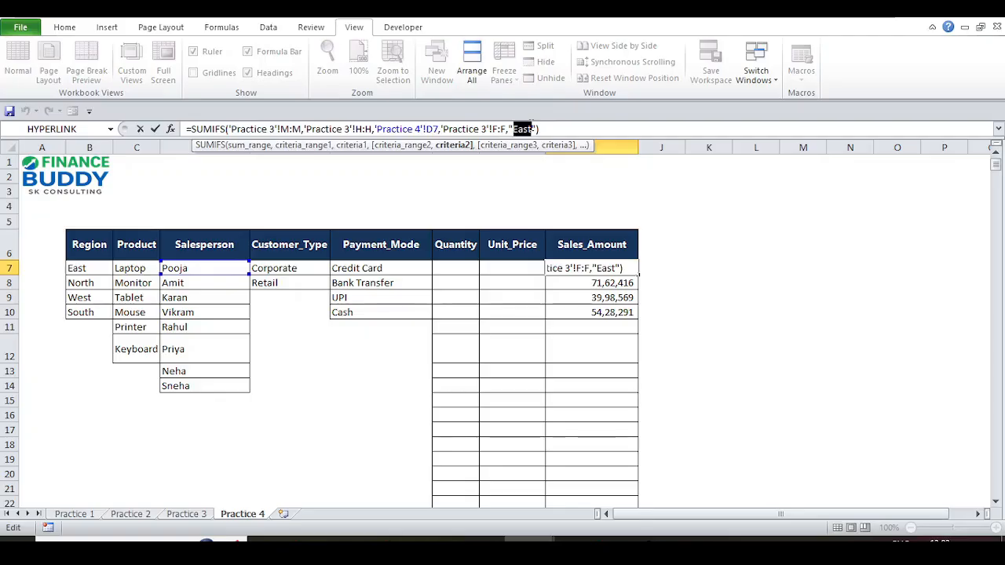
type("Nor")
key("Escape")
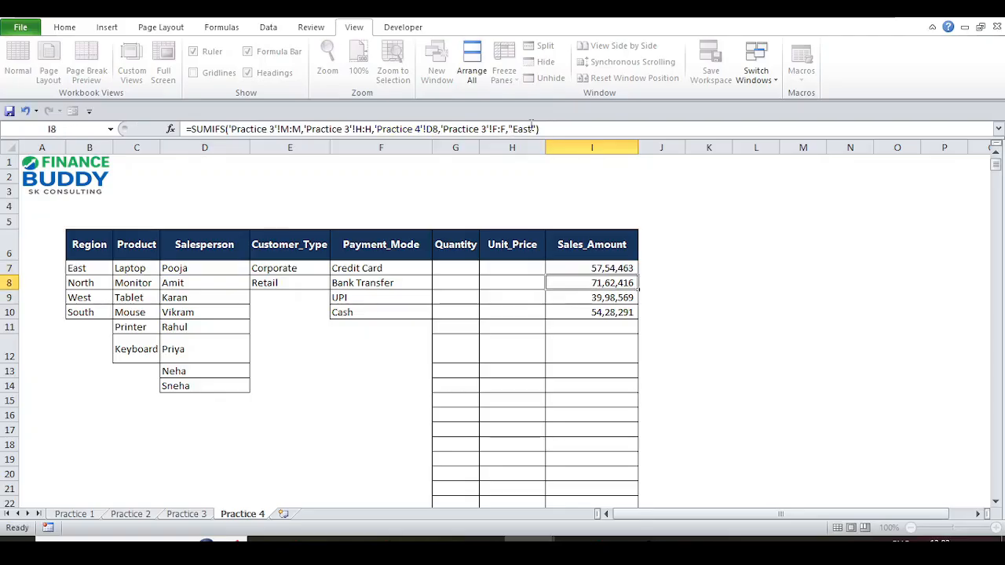
- Copy I7's SUMIFS formula into I8:I10 and inspect the result in I8
key("ctrl+c")
key("Down")
key("shift+Down")
key("shift+Down")
key("Return")
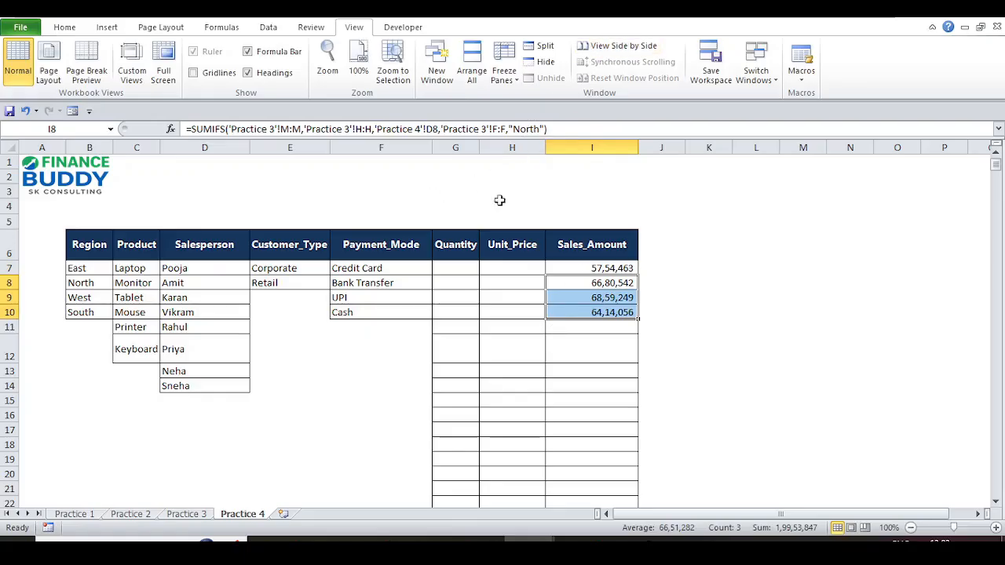
left_click(392, 129)
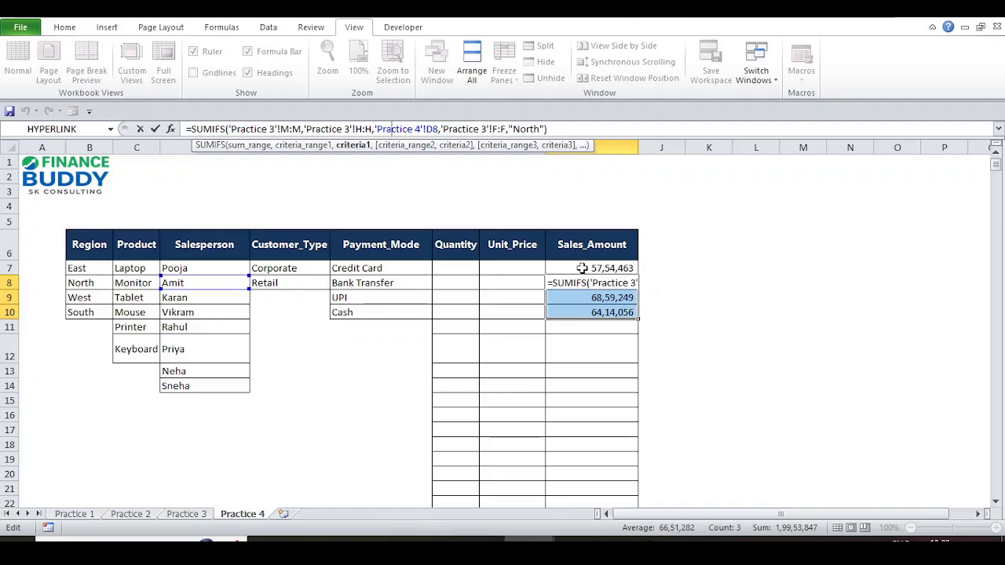
- Replace the "North" criterion in I7's formula with a reference to cell B7
key("Return")
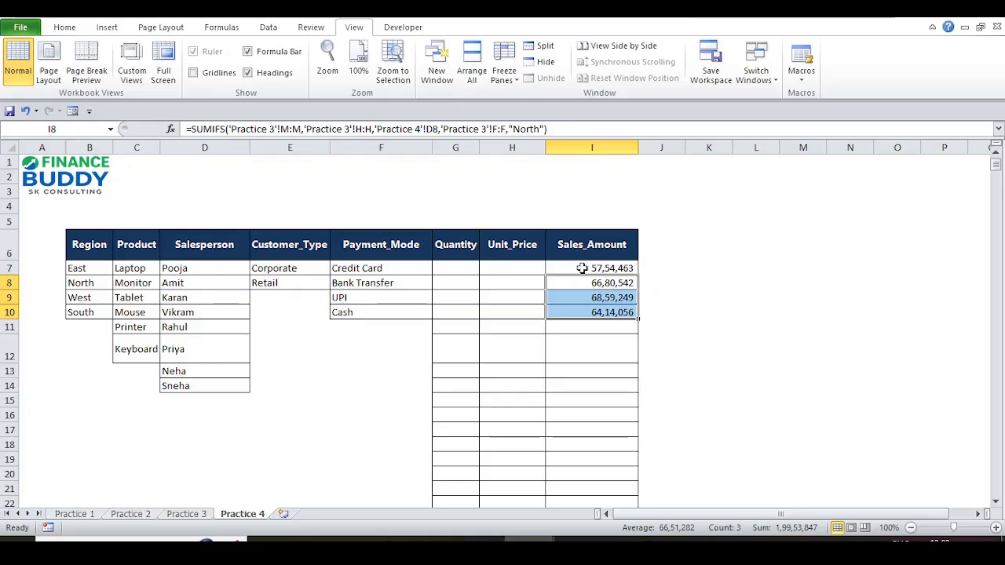
left_click(581, 267)
key("F2")
left_click(509, 129)
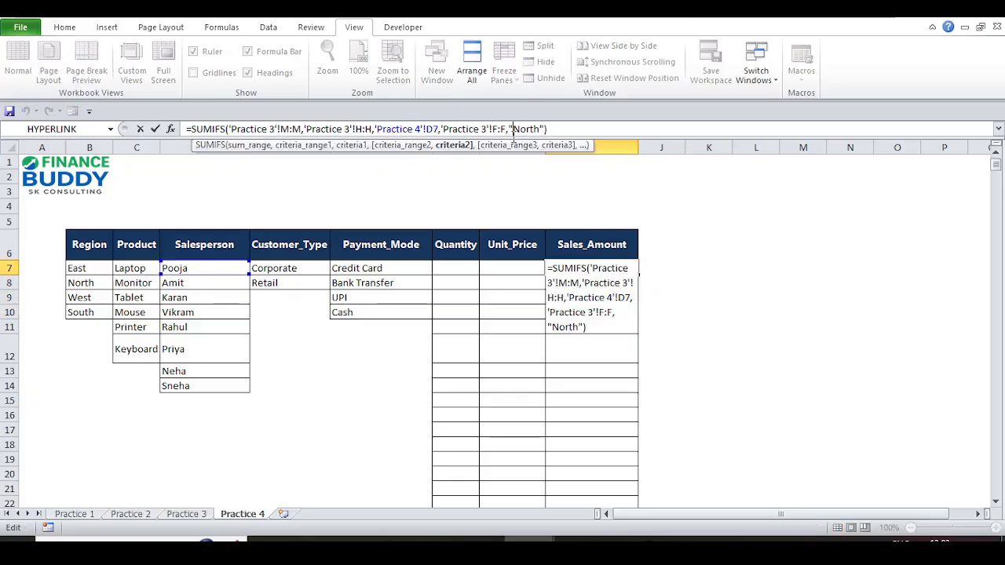
key("shift+Right")
key("shift+Right")
key("shift+Right")
key("shift+Right")
key("shift+Right")
key("shift+Right")
key("shift+Right")
key("Delete")
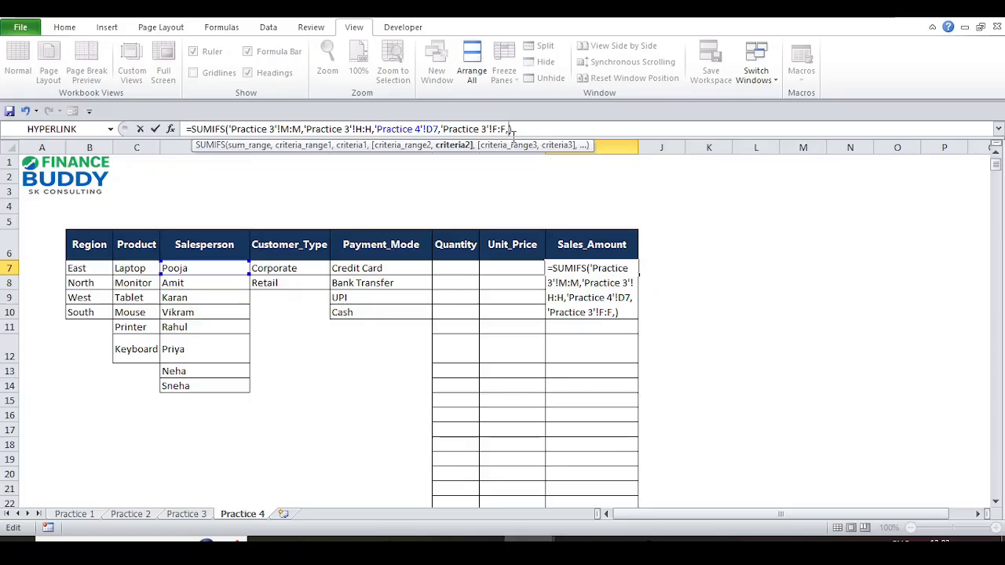
left_click(92, 267)
- Lock the salesperson reference in I7's formula as absolute $D$7
left_click(374, 128)
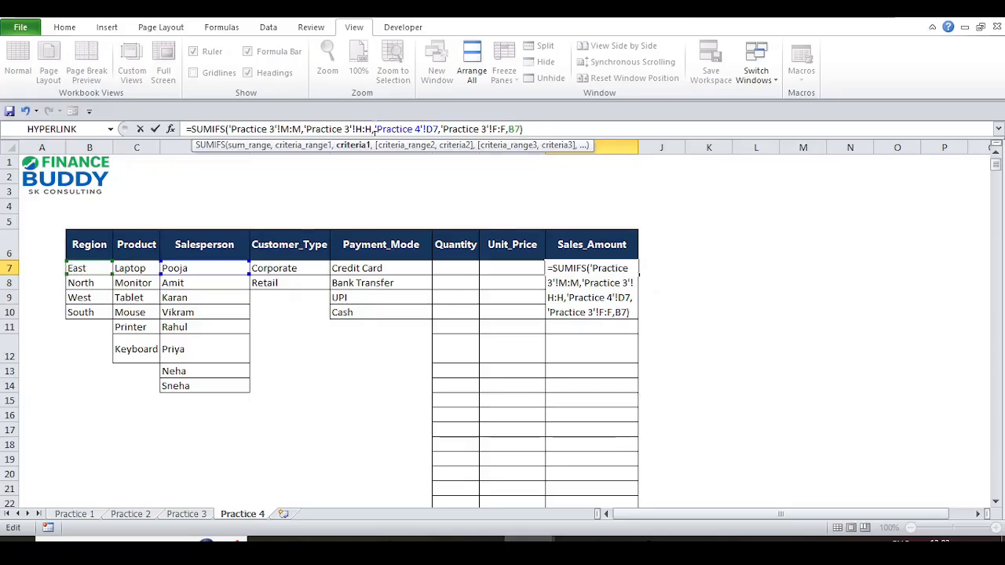
key("shift+Right")
key("shift+Right")
key("shift+Right")
key("shift+Right")
key("shift+Right")
key("shift+Right")
key("shift+Right")
key("shift+Right")
key("shift+Right")
key("shift+Right")
key("shift+Right")
key("shift+Right")
key("shift+Right")
key("shift+Right")
key("shift+Right")
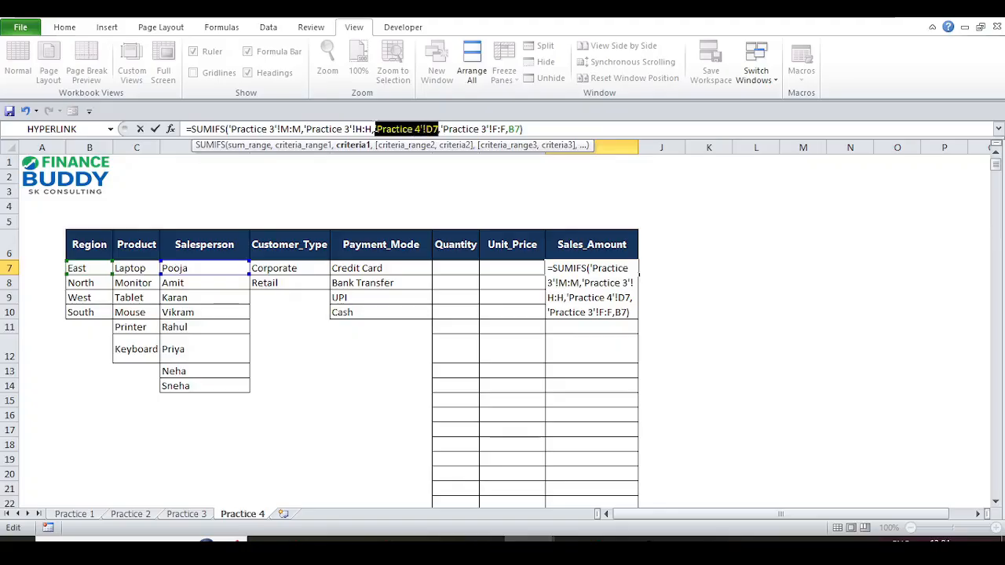
key("Right")
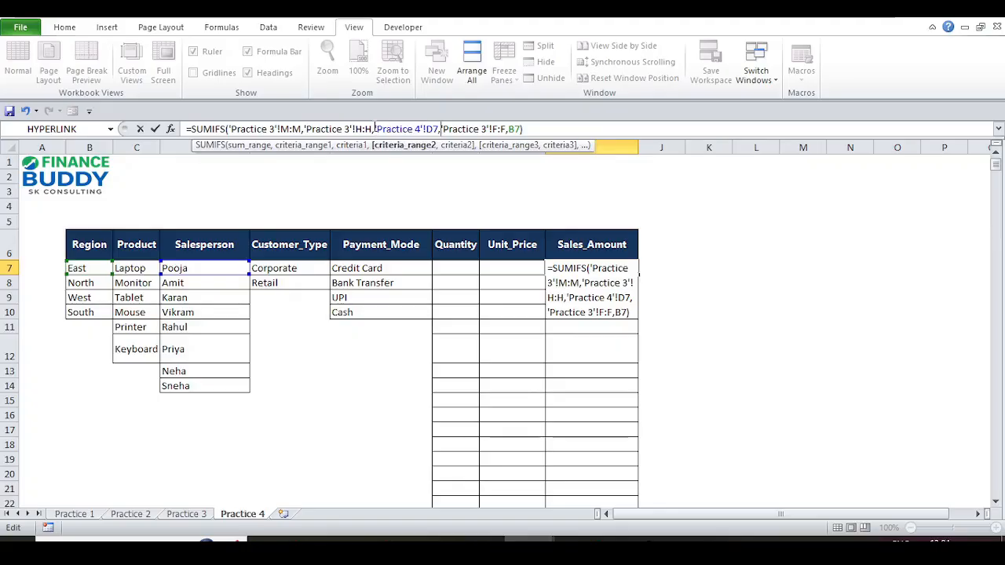
key("Left")
key("Left")
key("Left")
key("F4")
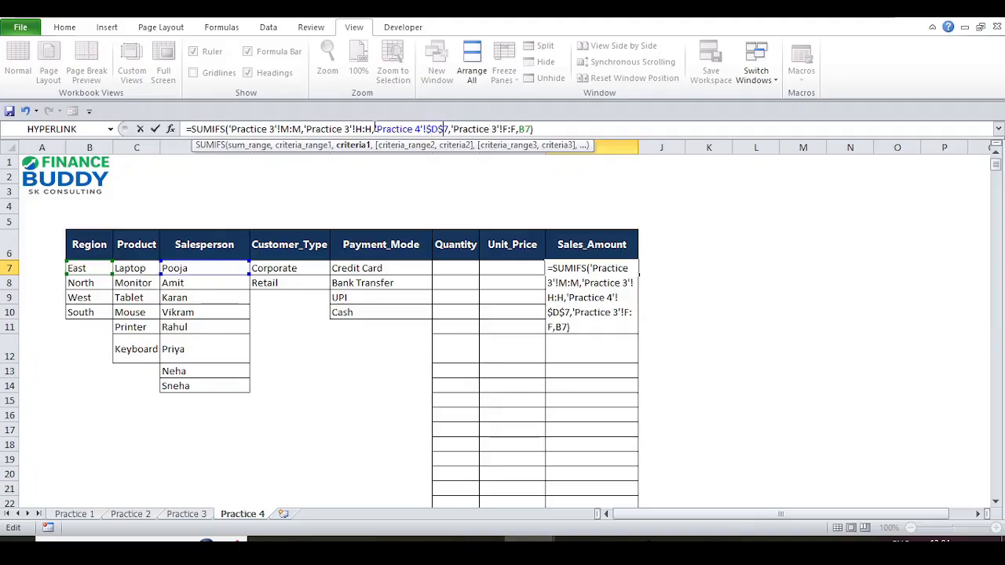
key("Return")
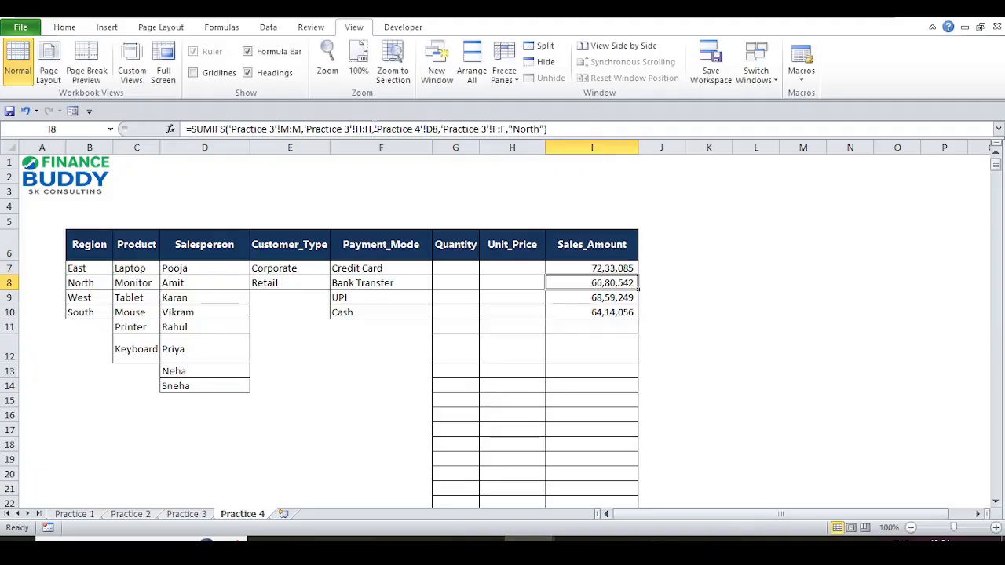
- Copy the updated I7 formula into I8:I10, then return to I7
key("Up")
key("ctrl+c")
key("Down")
key("shift+Down")
key("shift+Down")
key("Return")
key("Up")
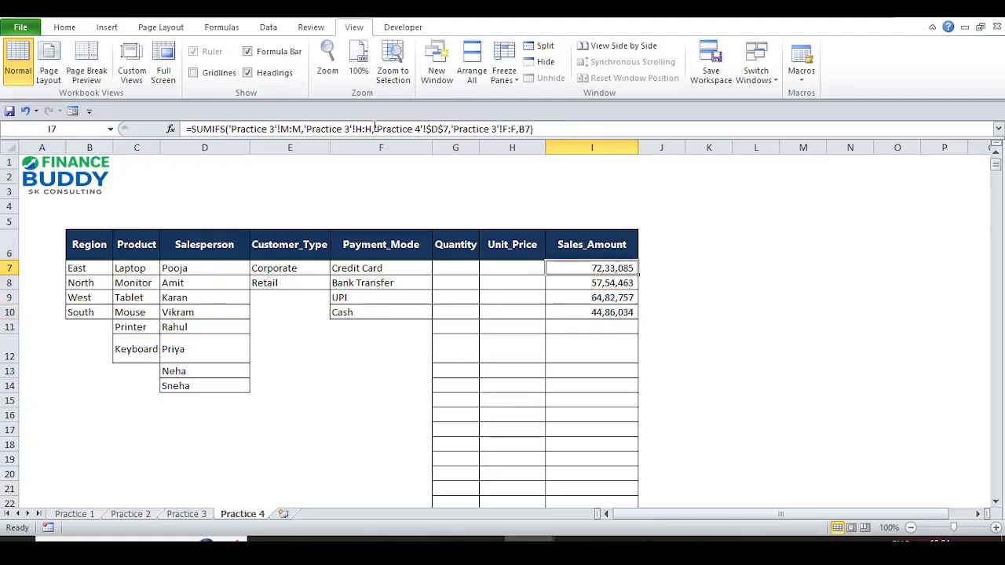
- Replace 'Practice 4'!$D$7 in I7's formula with the first salesperson's name as quoted text
left_click(374, 128)
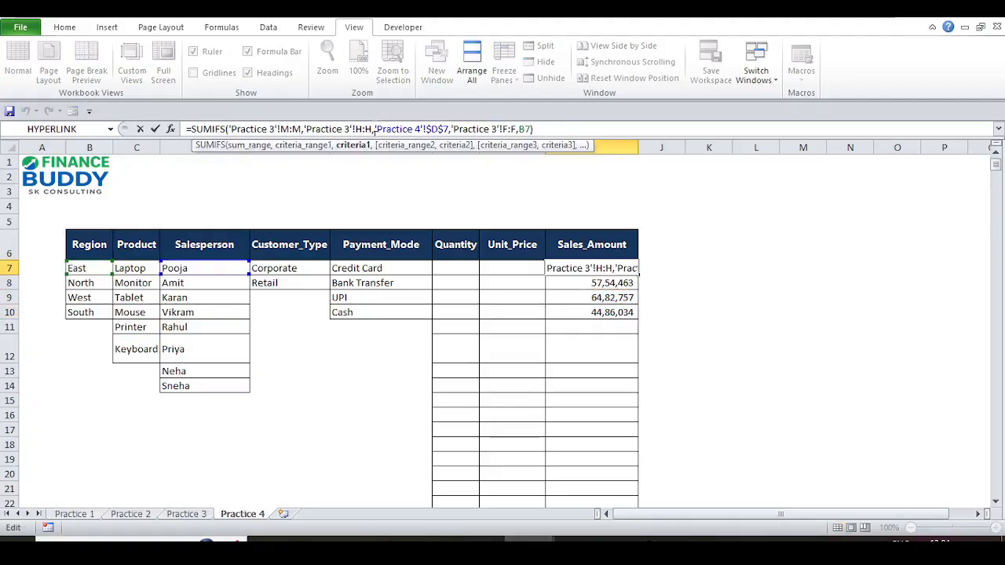
left_click_drag(375, 128, 448, 128)
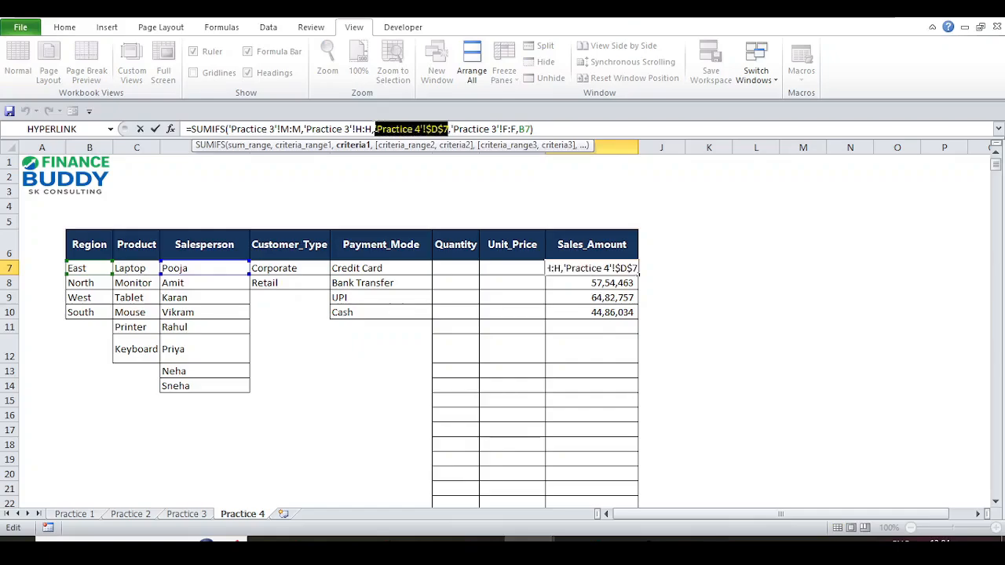
type("\"Pooj")
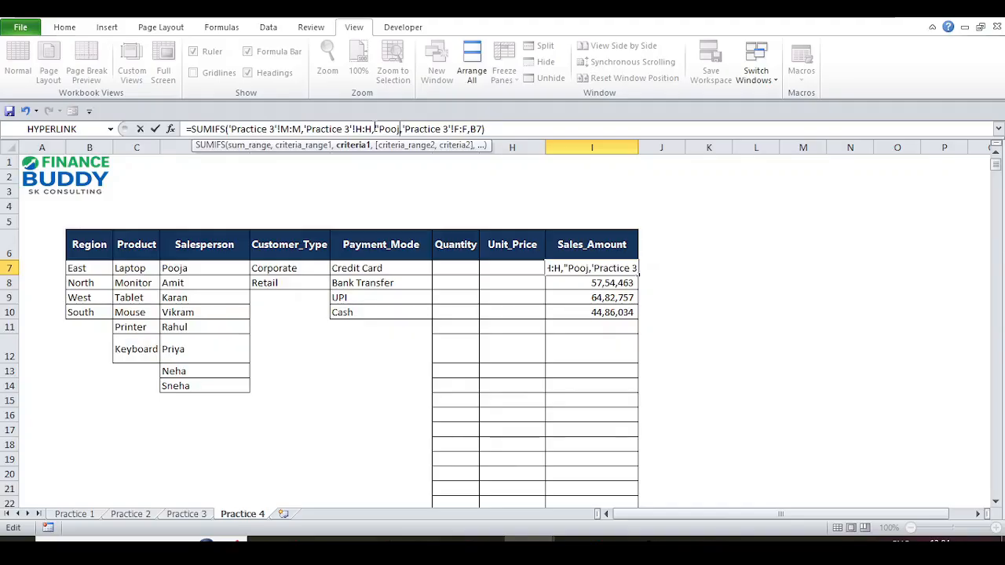
type("a\"")
key("Return")
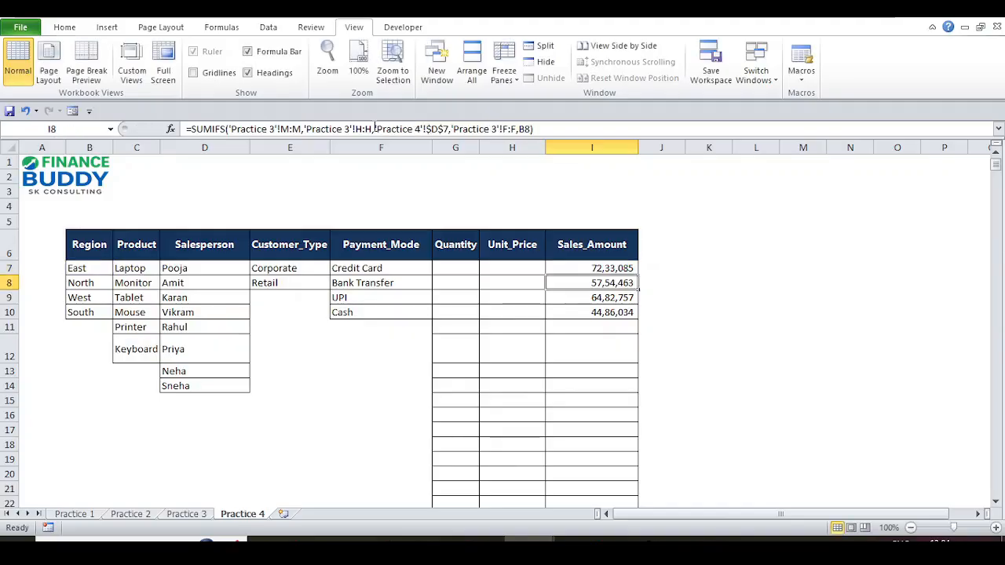
- Copy the I7 formula into I8:I10 and deselect the results
key("Up")
key("ctrl+c")
key("Down")
key("shift+Down")
key("shift+Down")
key("Return")
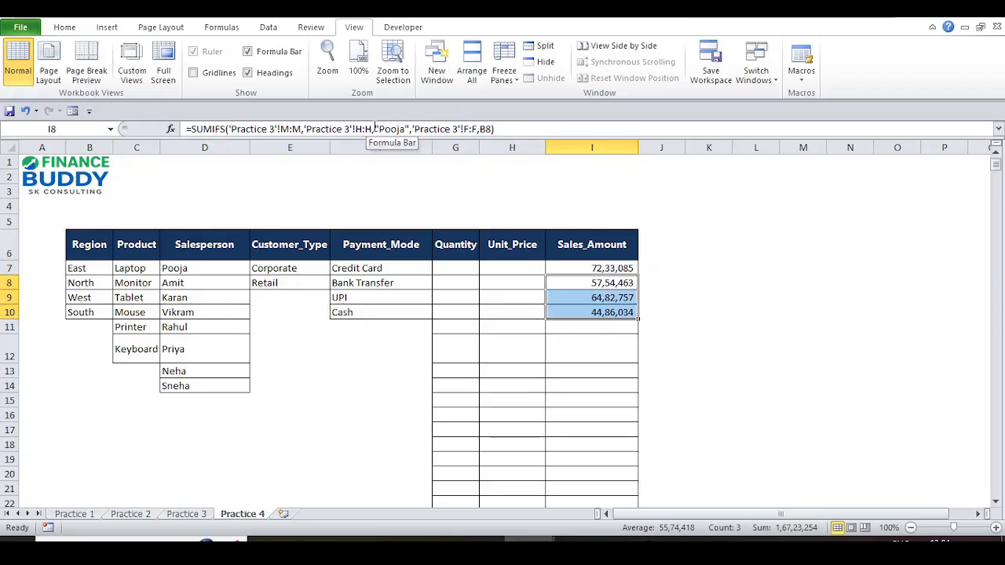
left_click(488, 198)
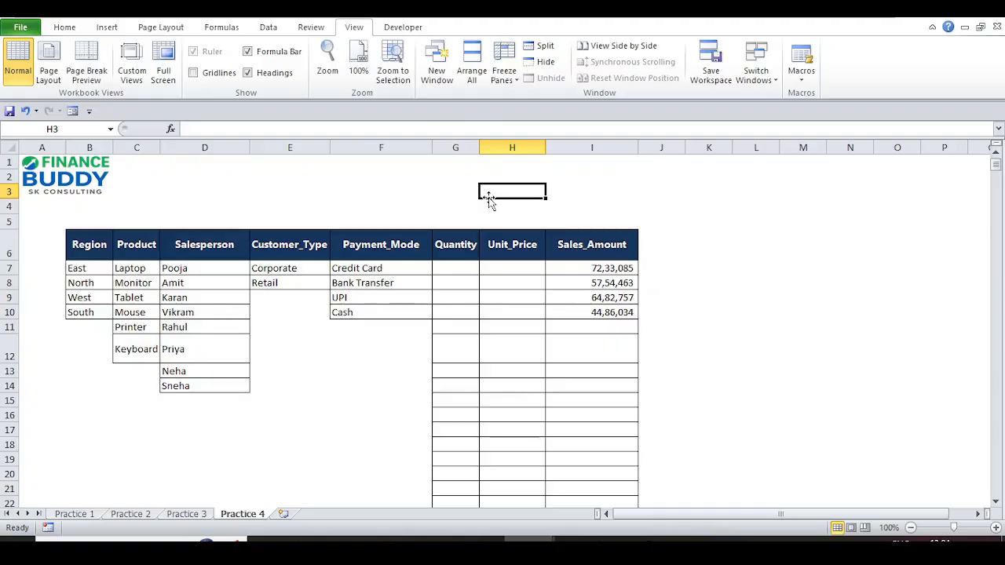